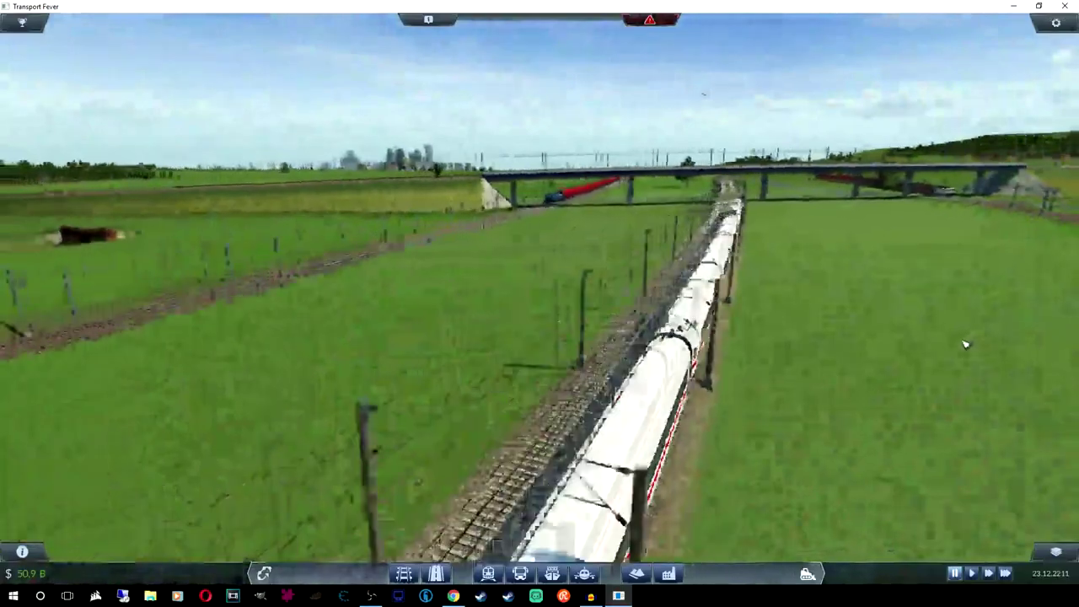
Switch from the game to the browser and open the Downloads section of transportfever.net
scroll(927, 335, up, 5)
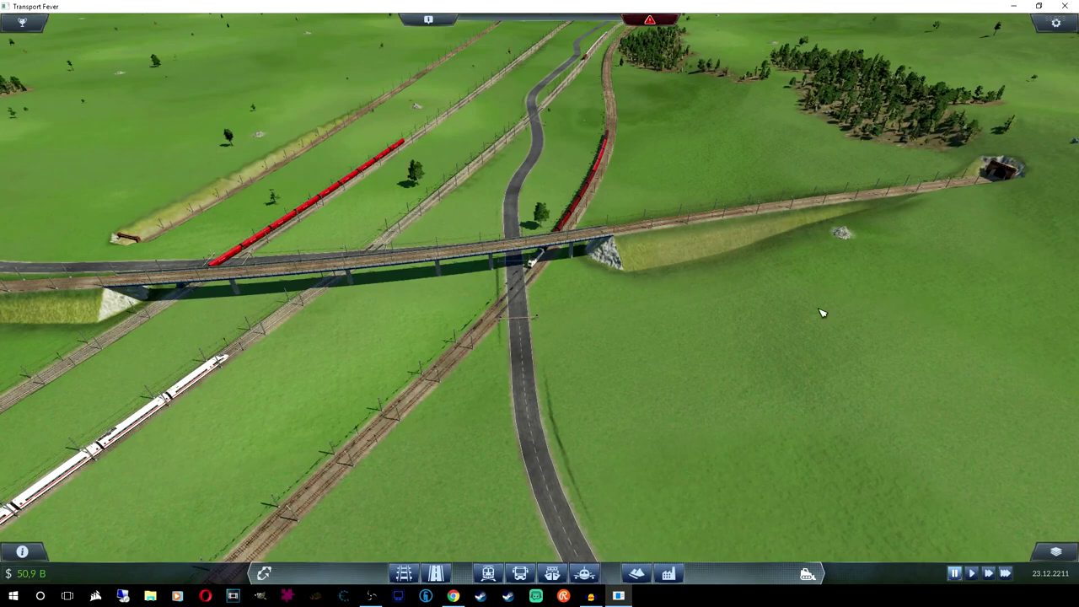
key(alt+Tab)
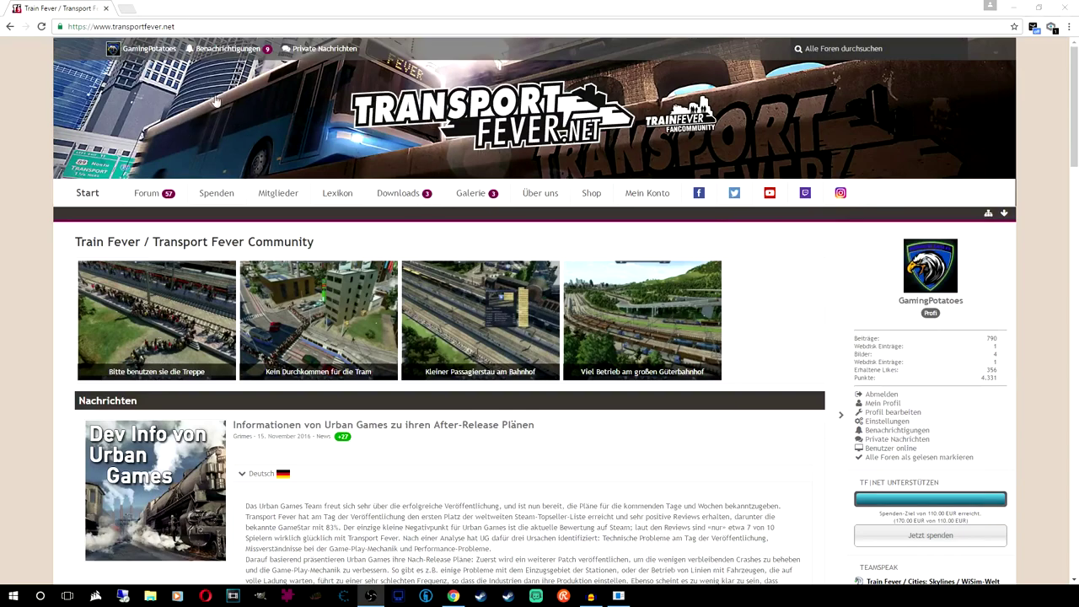
click(392, 199)
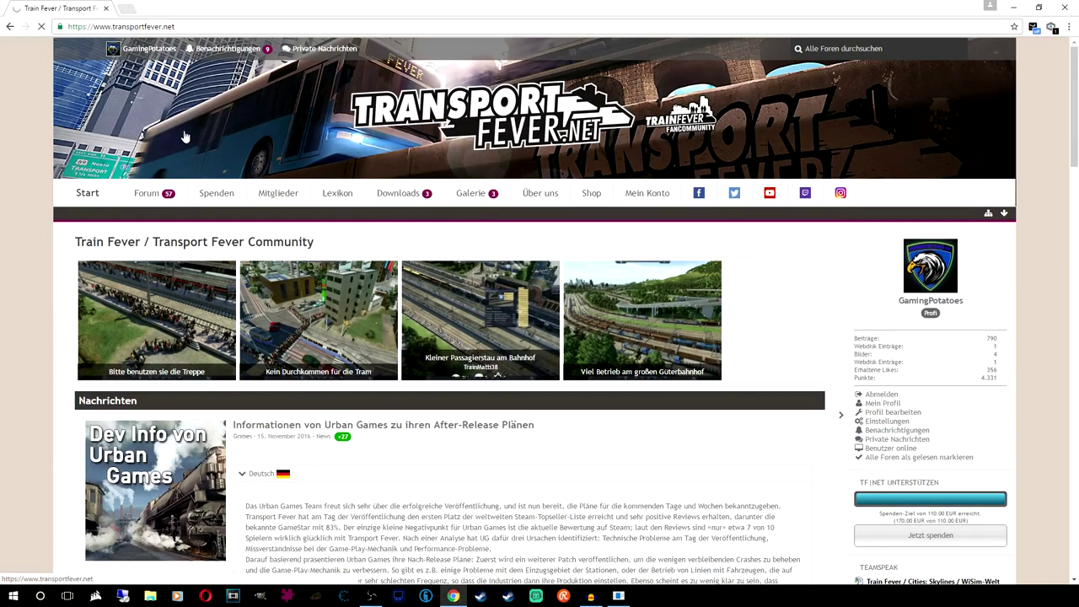
Search Google for "br245 train fever" in a new browser tab
click(127, 7)
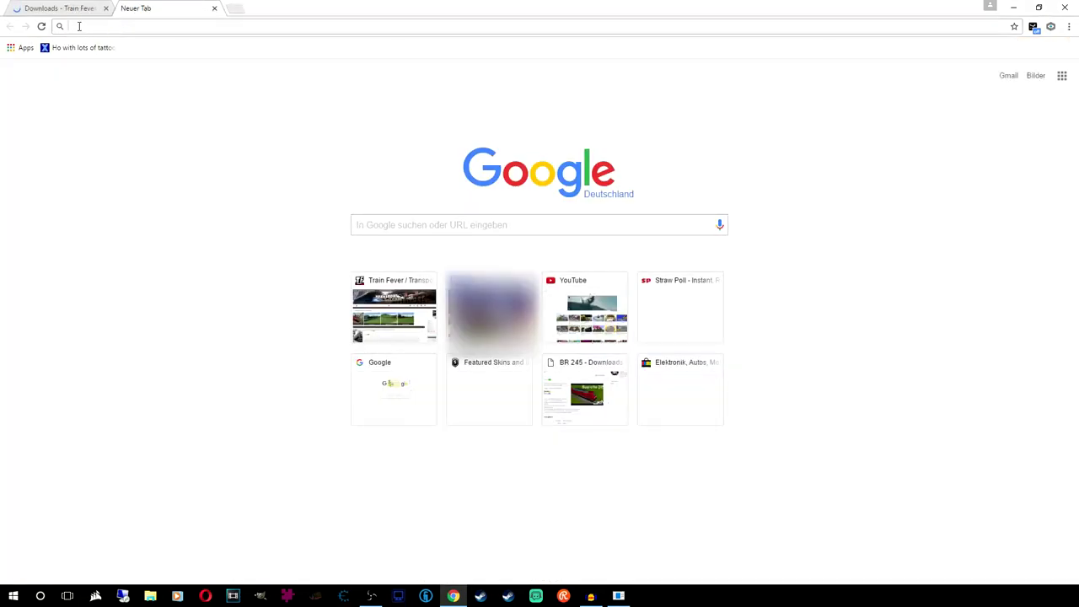
text(br)
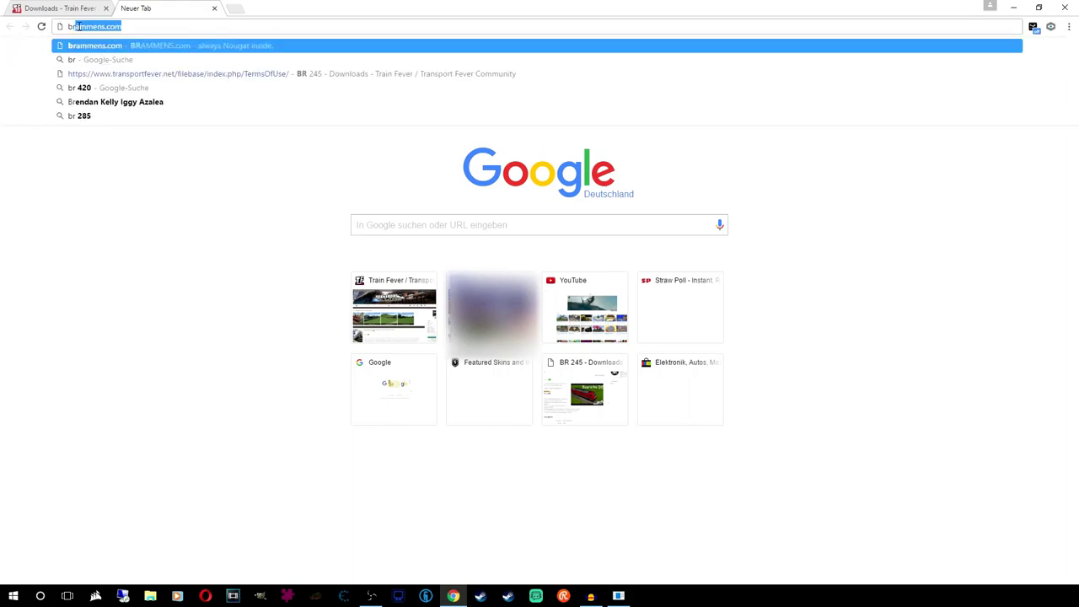
text(245)
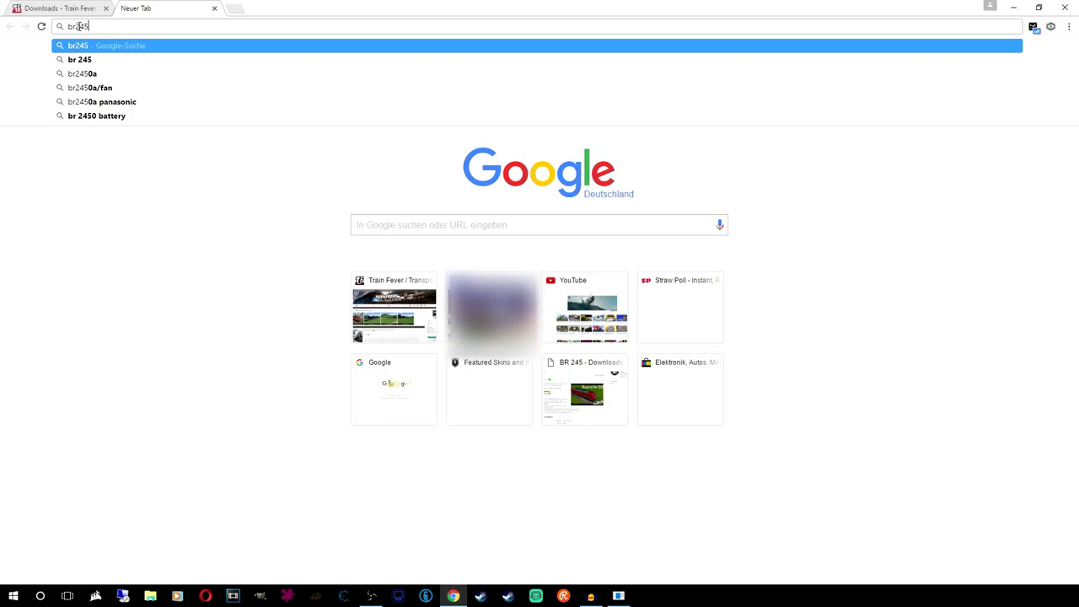
text( trai)
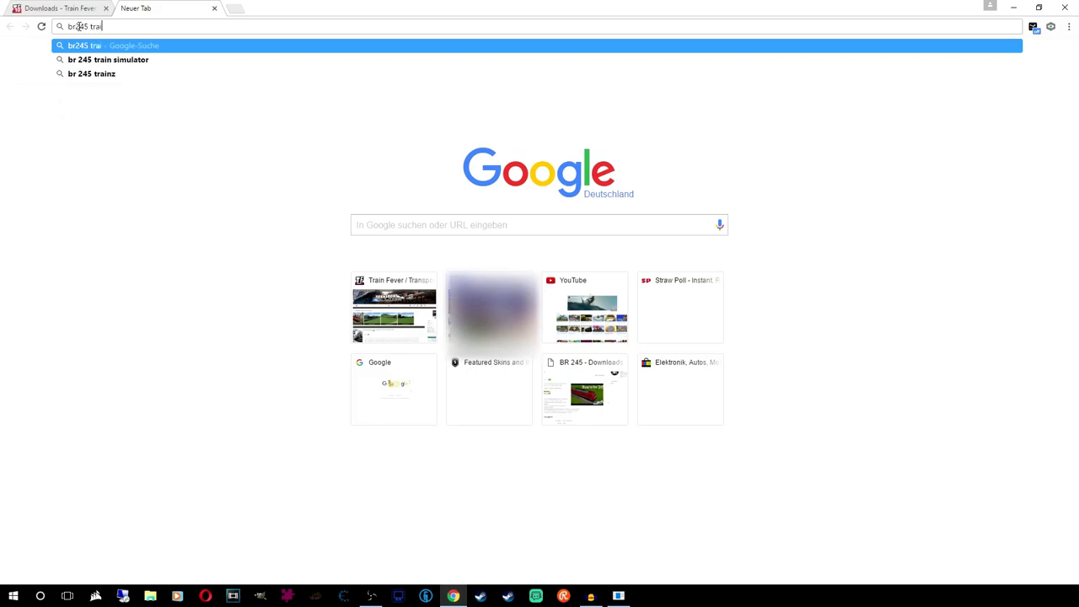
text(n fever)
key(Return)
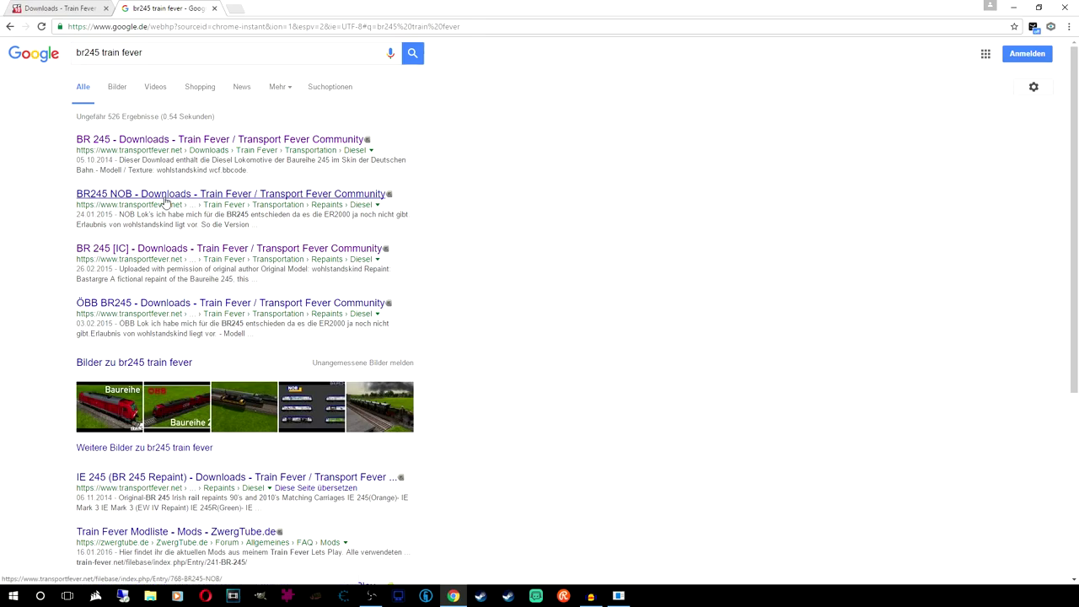
View the ÖBB BR245 download page from the search results in its own tab, and close that tab again
middle_click(151, 303)
click(278, 9)
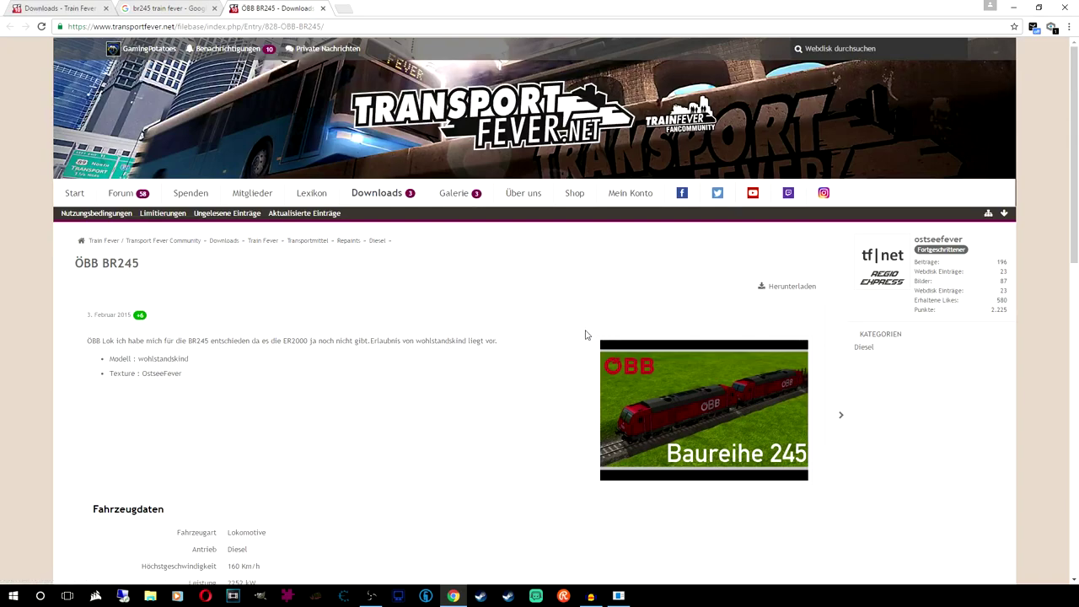
click(323, 9)
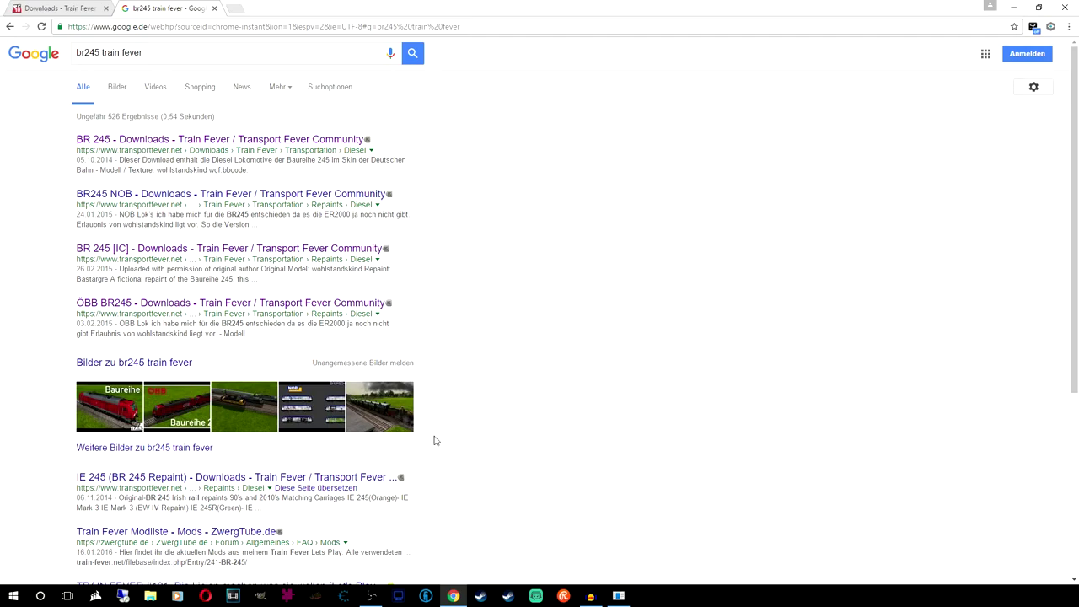
Switch to File Explorer's Downloads folder, examine the res\config folder inside the railtim_br189_1 (1) archive, and close the archive
click(150, 596)
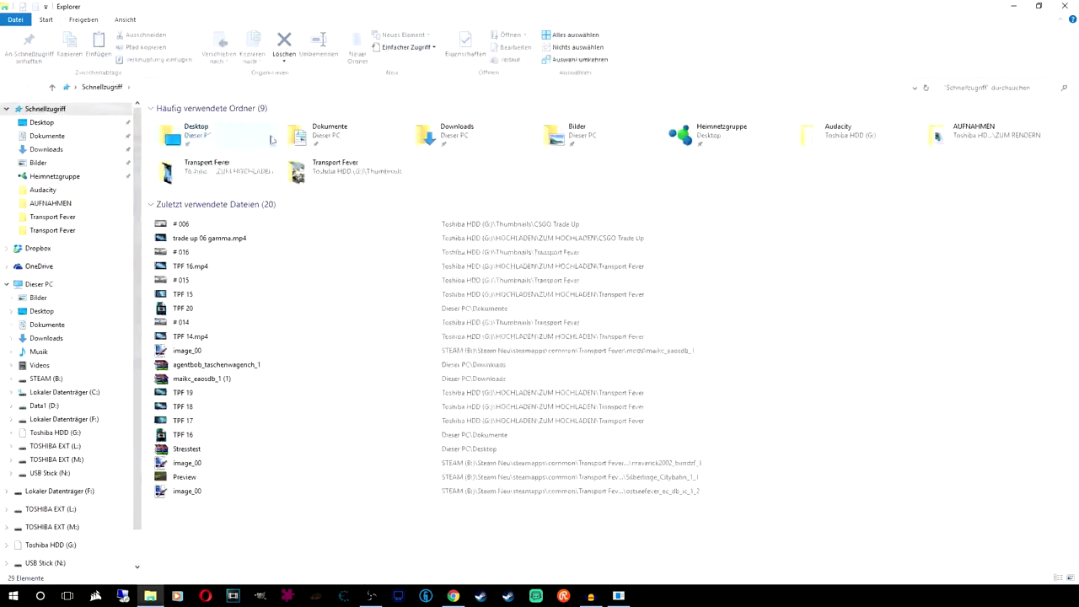
click(71, 154)
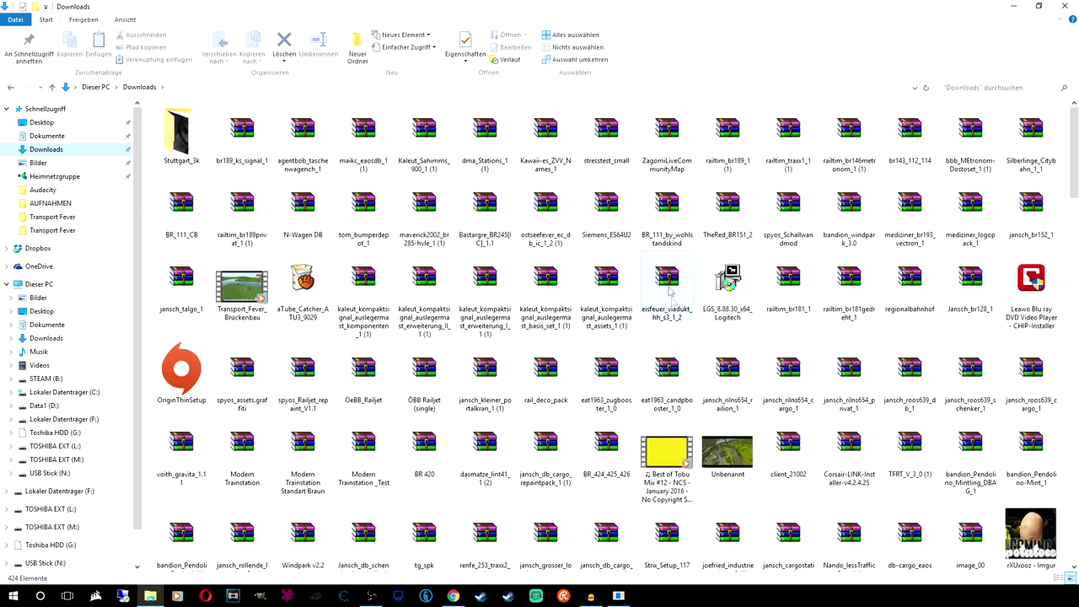
double_click(722, 143)
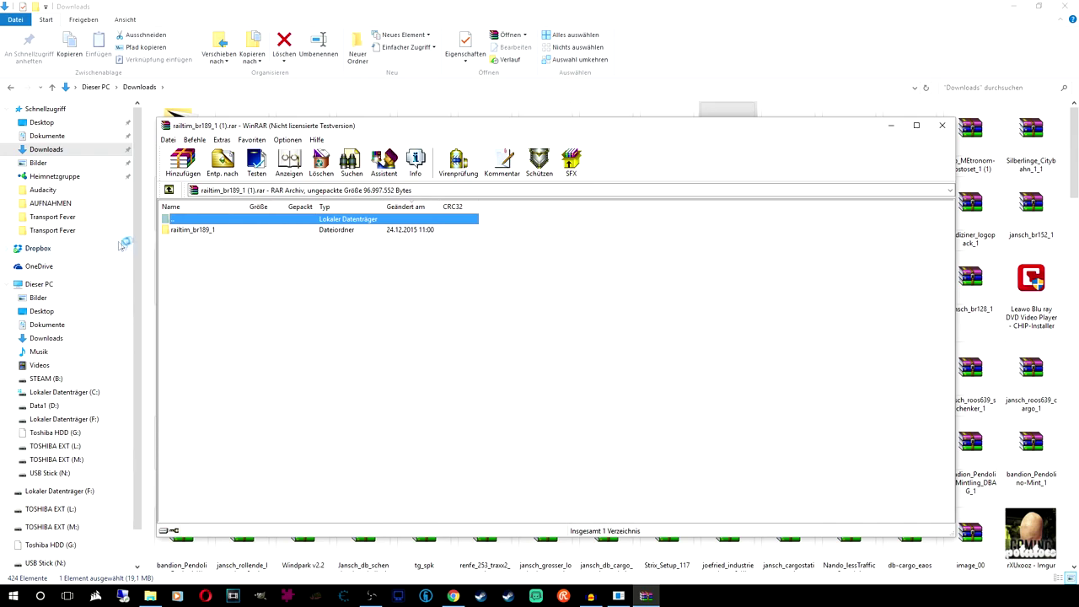
double_click(180, 233)
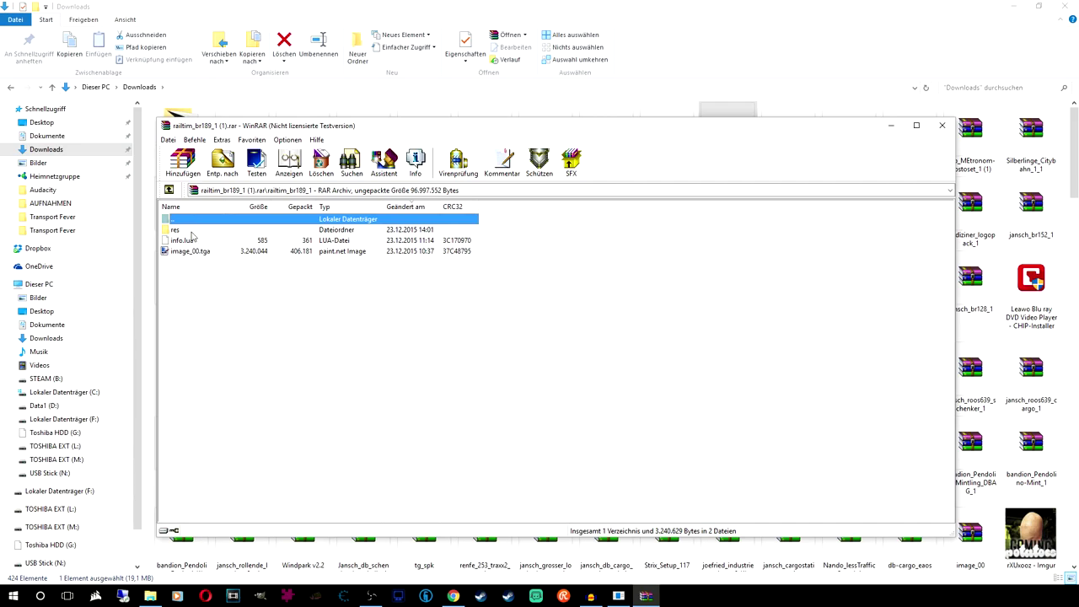
double_click(180, 232)
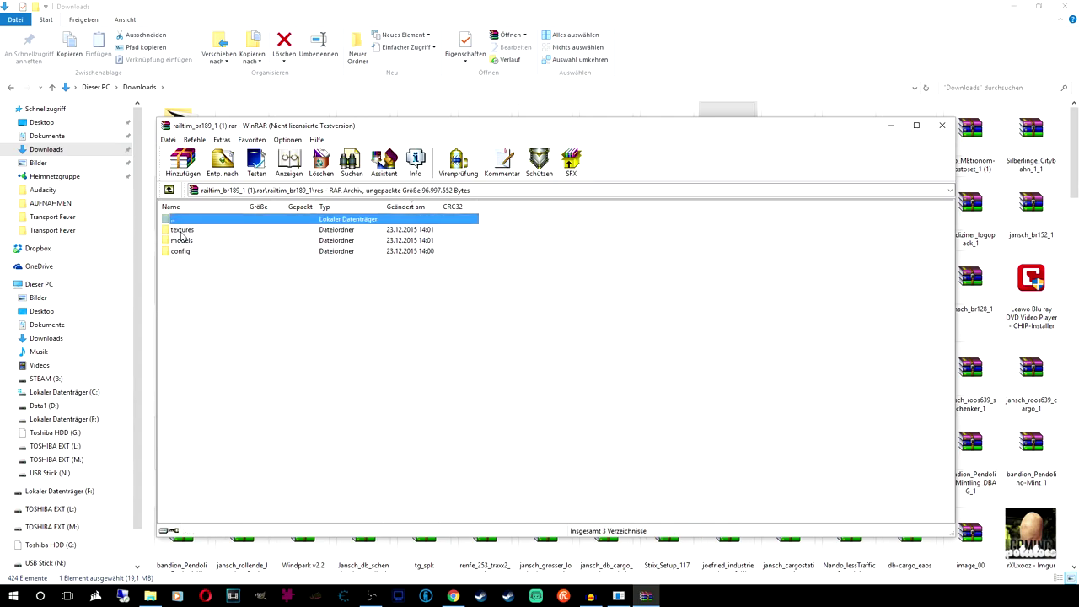
double_click(181, 251)
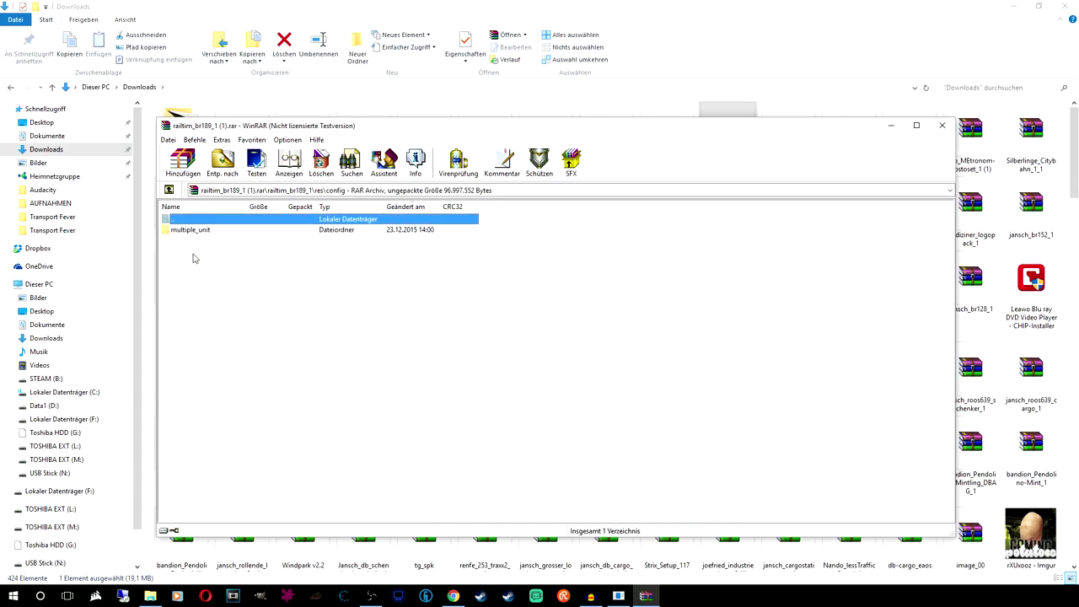
click(941, 124)
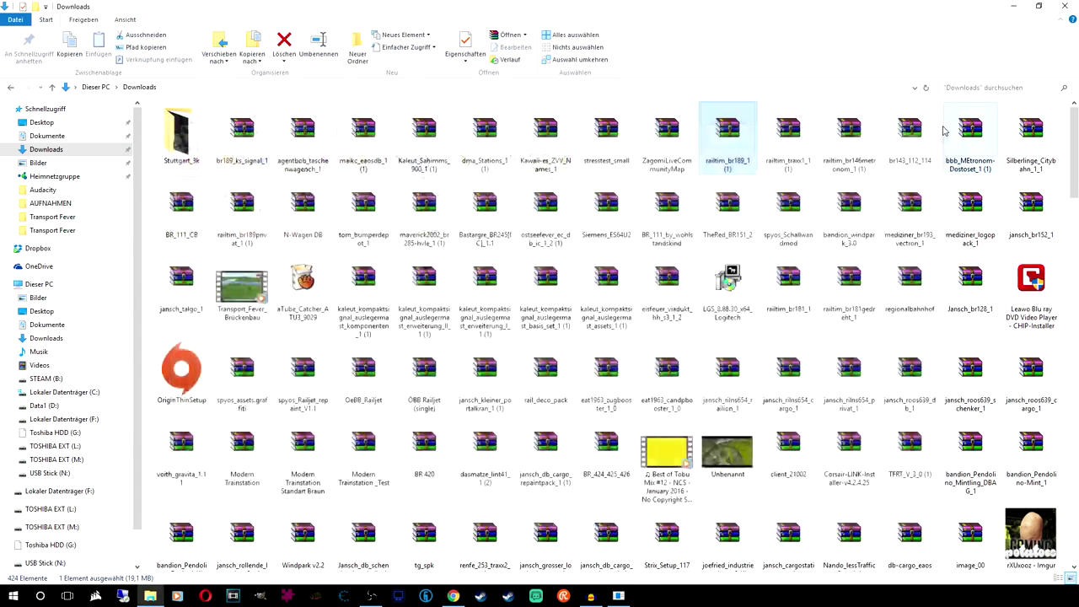
Open the railtim_traxx1_1 (1) archive and examine the contents of its res\config\sound_set folder
double_click(788, 139)
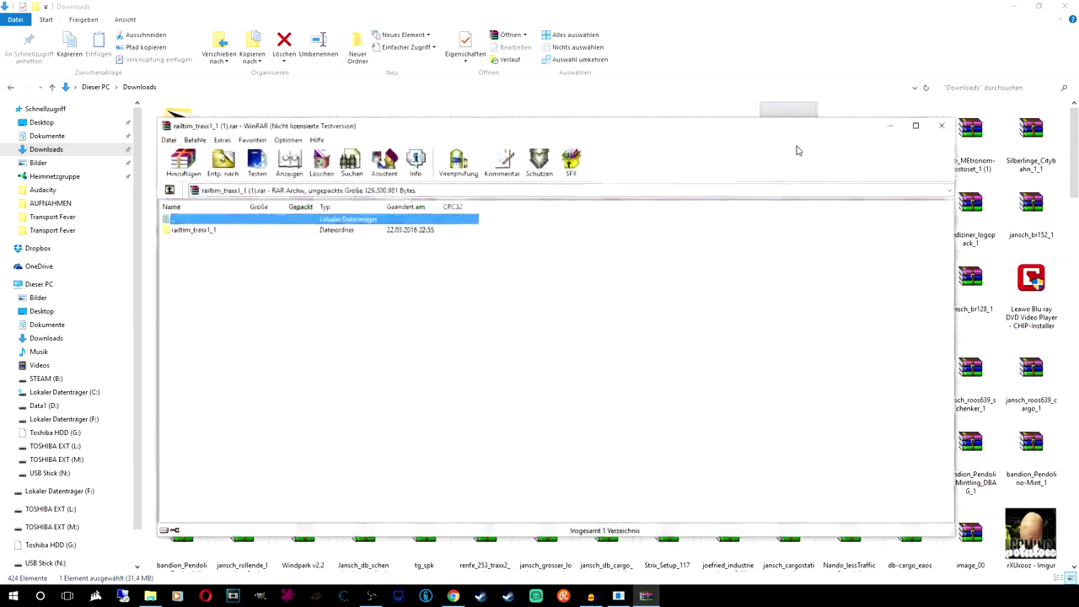
click(209, 232)
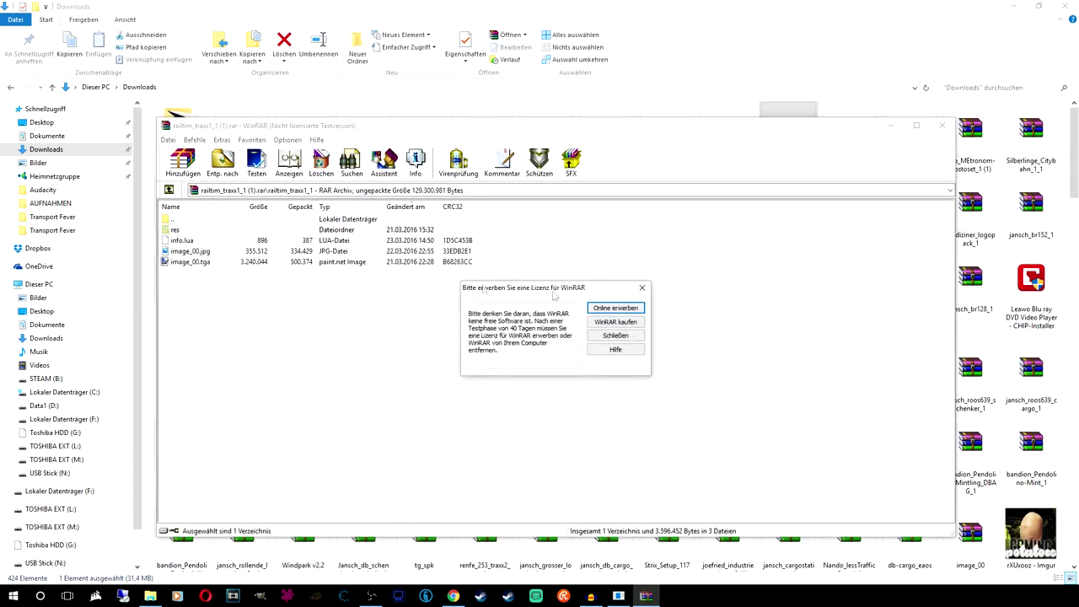
click(613, 340)
double_click(187, 232)
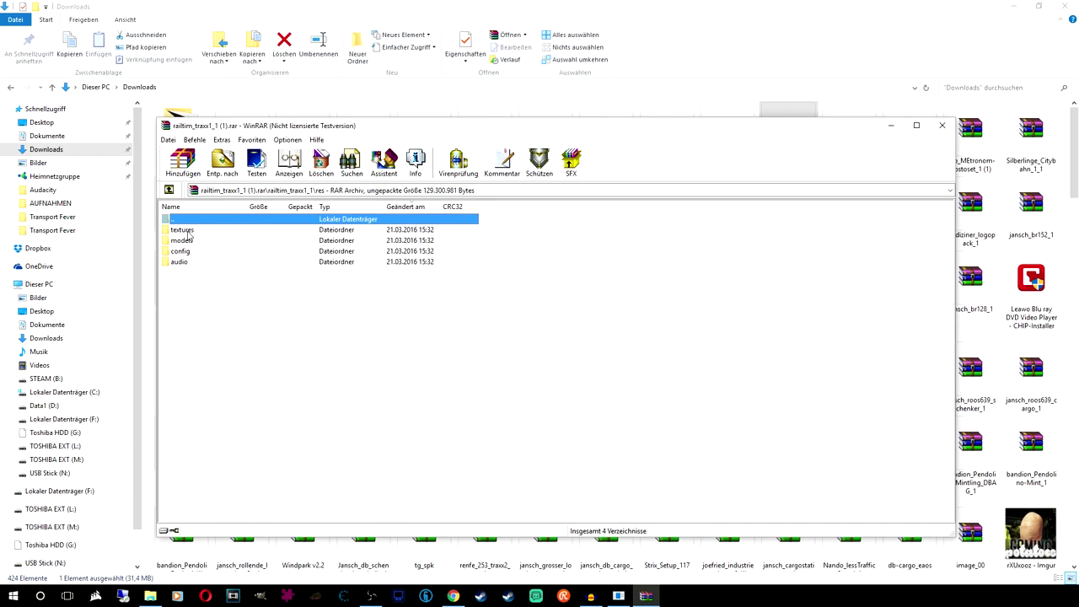
double_click(181, 252)
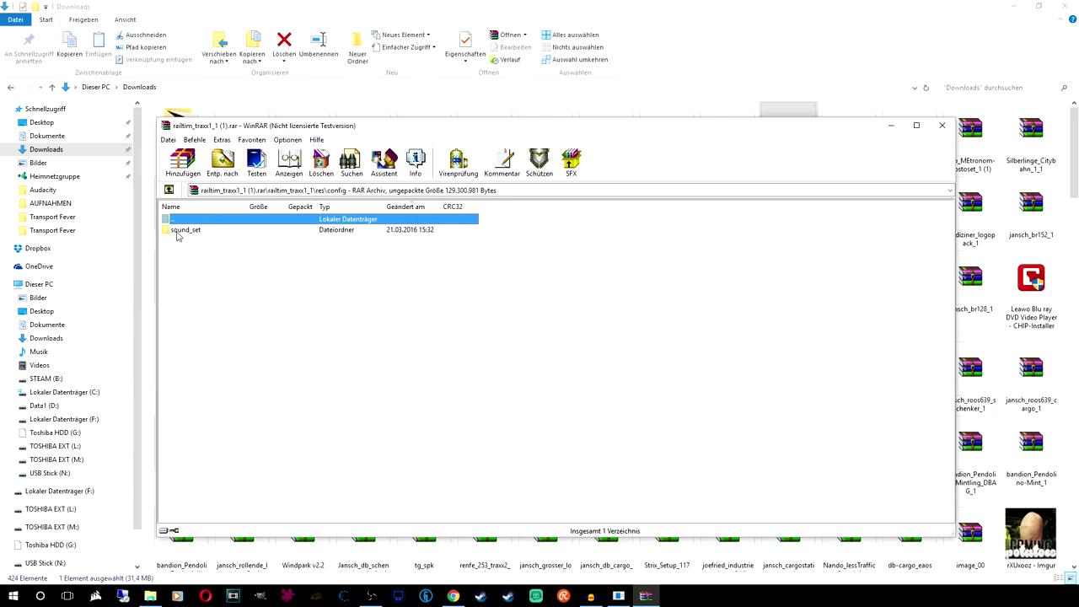
double_click(177, 234)
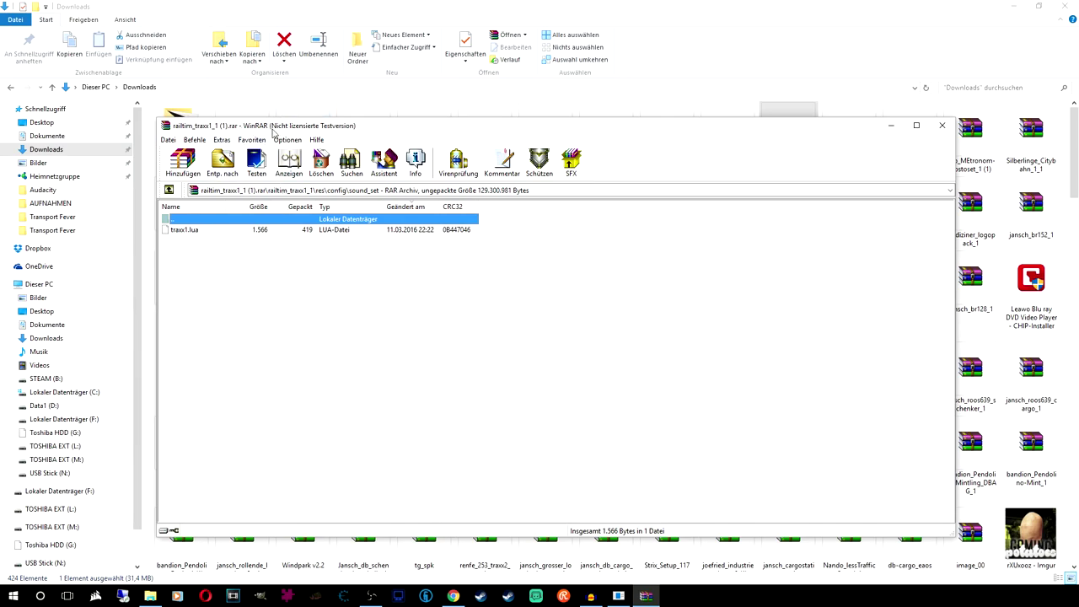
Go back up to the top level of the archive, where the railtim_traxx1_1 folder is
double_click(187, 219)
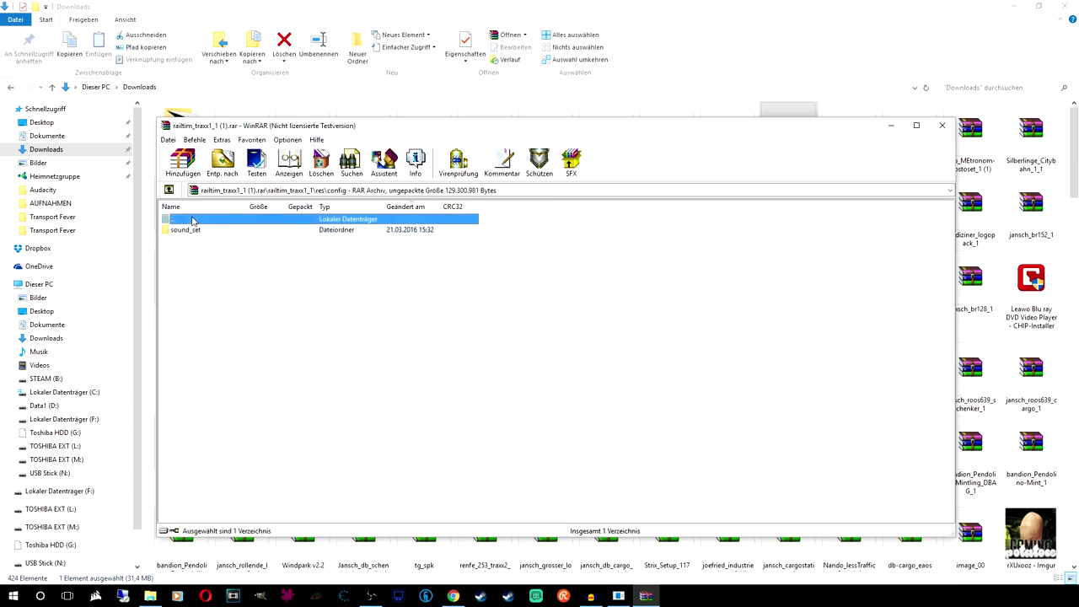
double_click(193, 220)
double_click(192, 220)
double_click(193, 220)
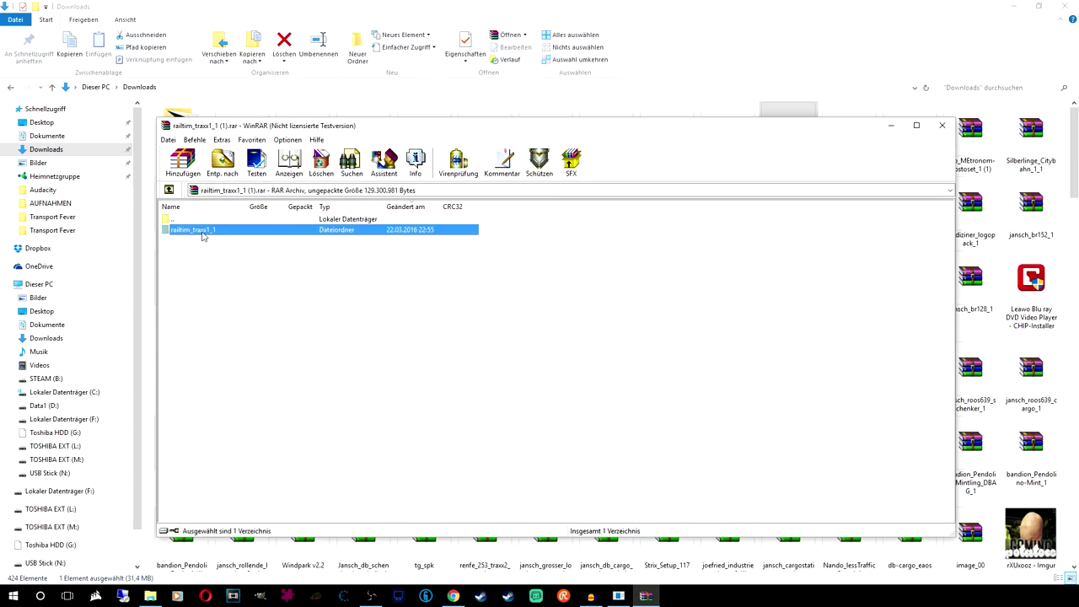
Open the STEAM (B:) drive in a new window and browse the mods folder under Steam Neu\steamapps\common\Transport Fever
right_click(69, 381)
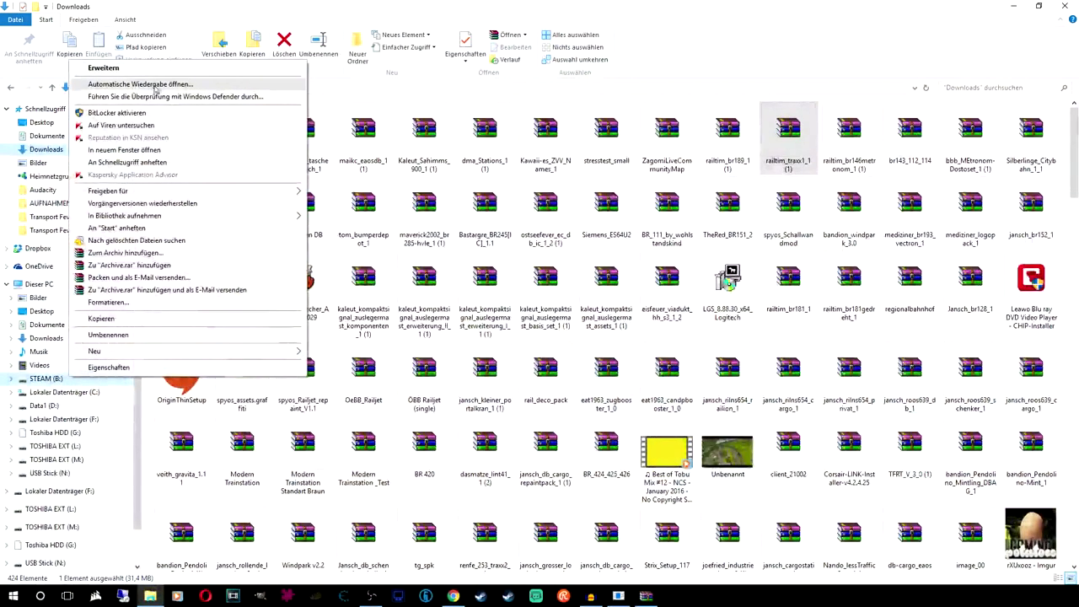
click(147, 149)
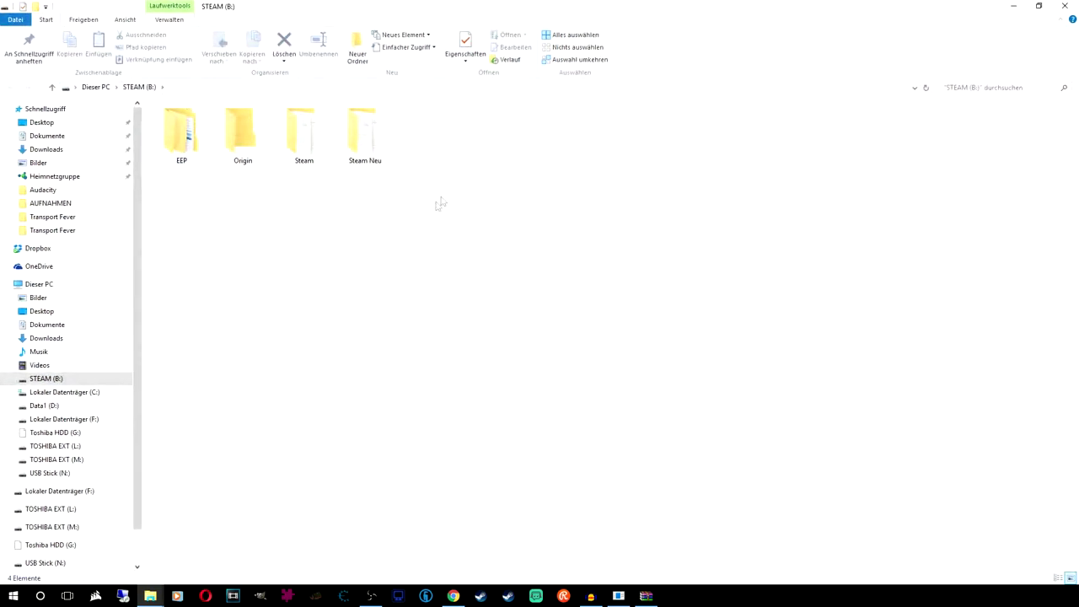
double_click(378, 136)
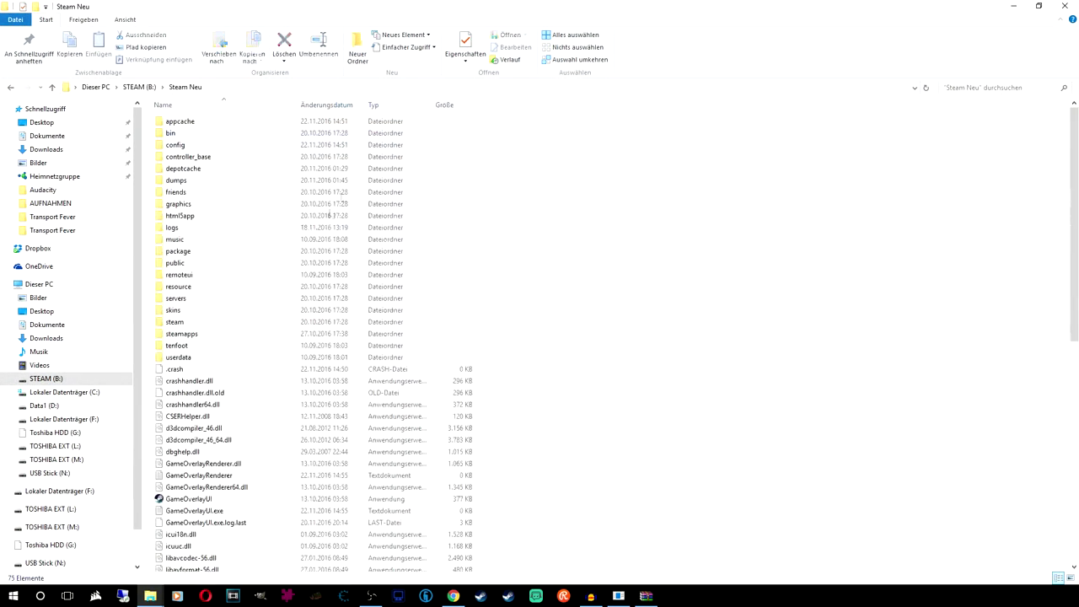
double_click(200, 335)
double_click(187, 123)
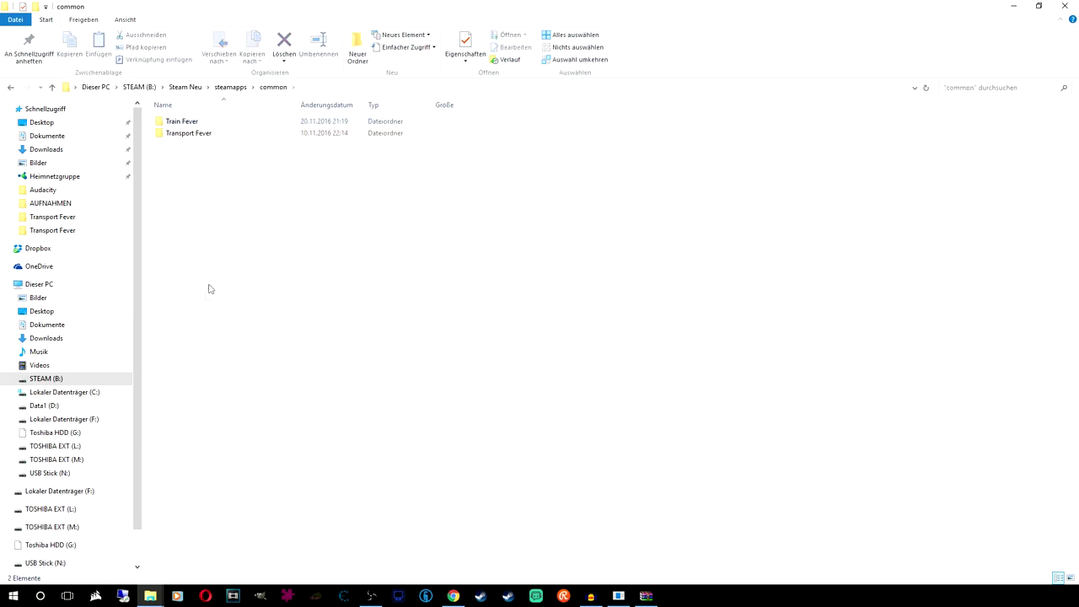
double_click(215, 135)
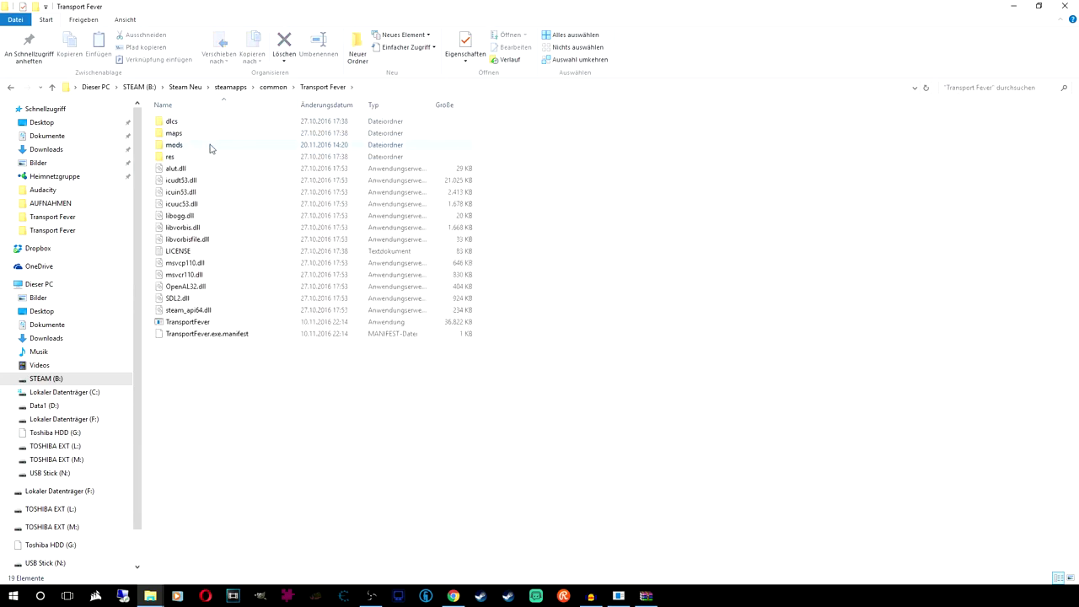
double_click(210, 145)
scroll(396, 268, down, 8)
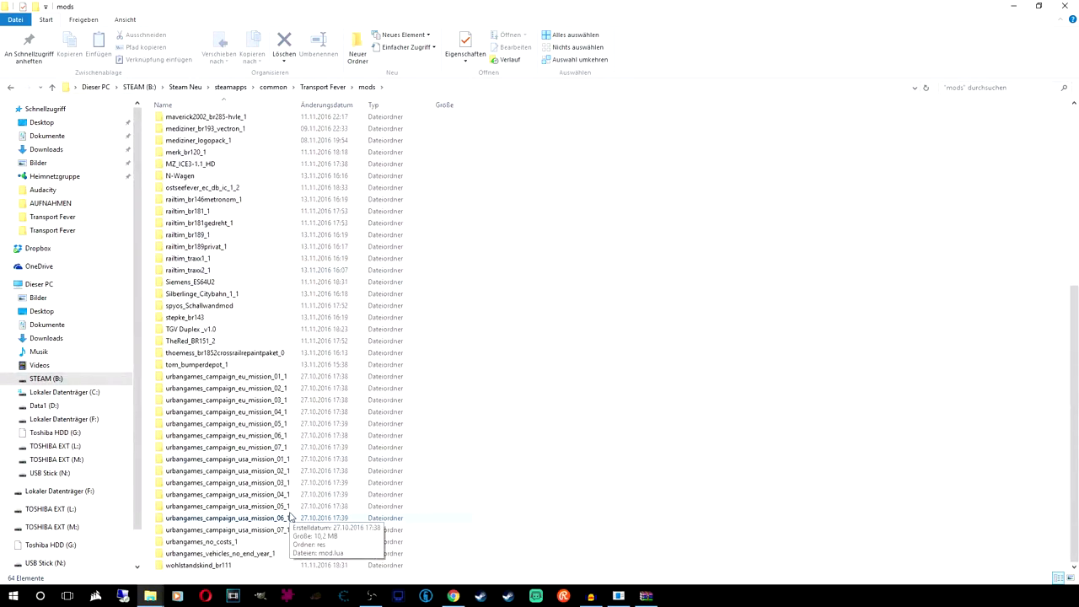
scroll(297, 517, up, 8)
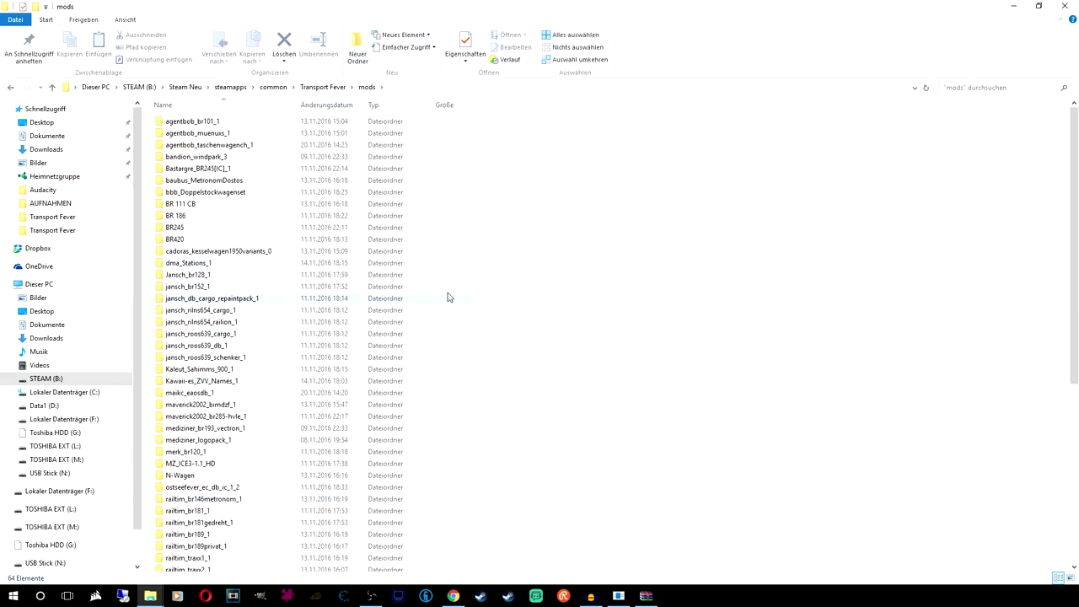
Bring the railtim_traxx1_1 (1) archive in front of the mods folder, place its window below the folder list, and show the archive's top level
click(646, 596)
double_click(193, 220)
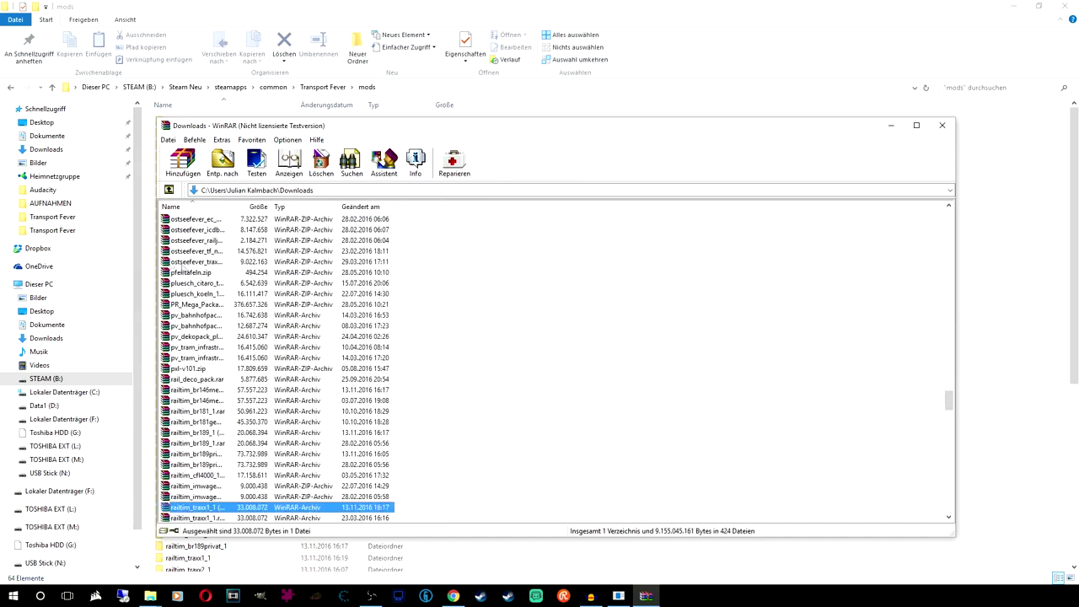
double_click(196, 506)
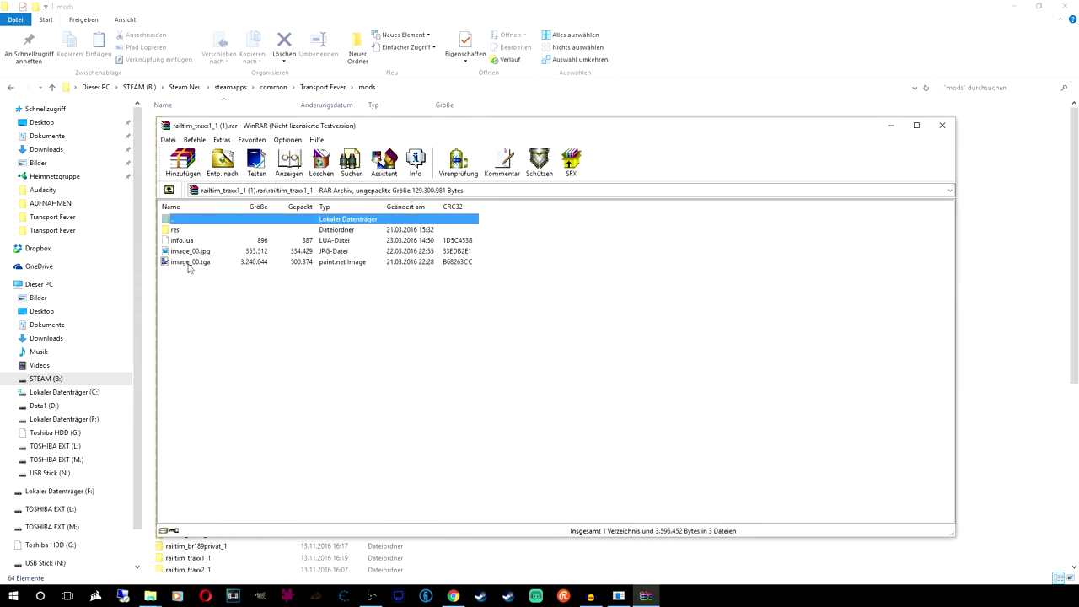
drag(633, 131, 563, 416)
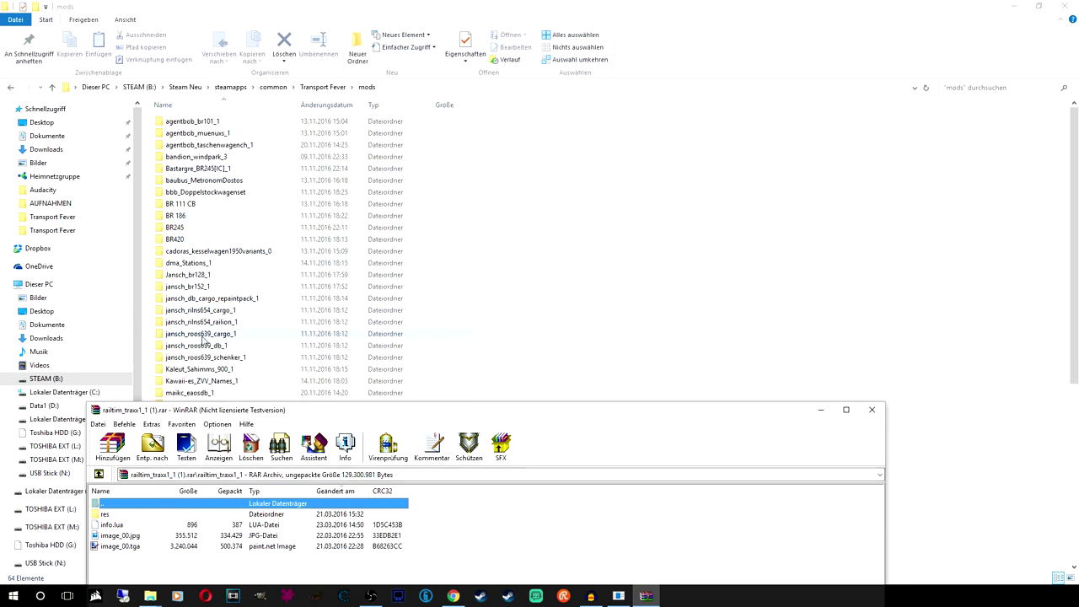
double_click(113, 505)
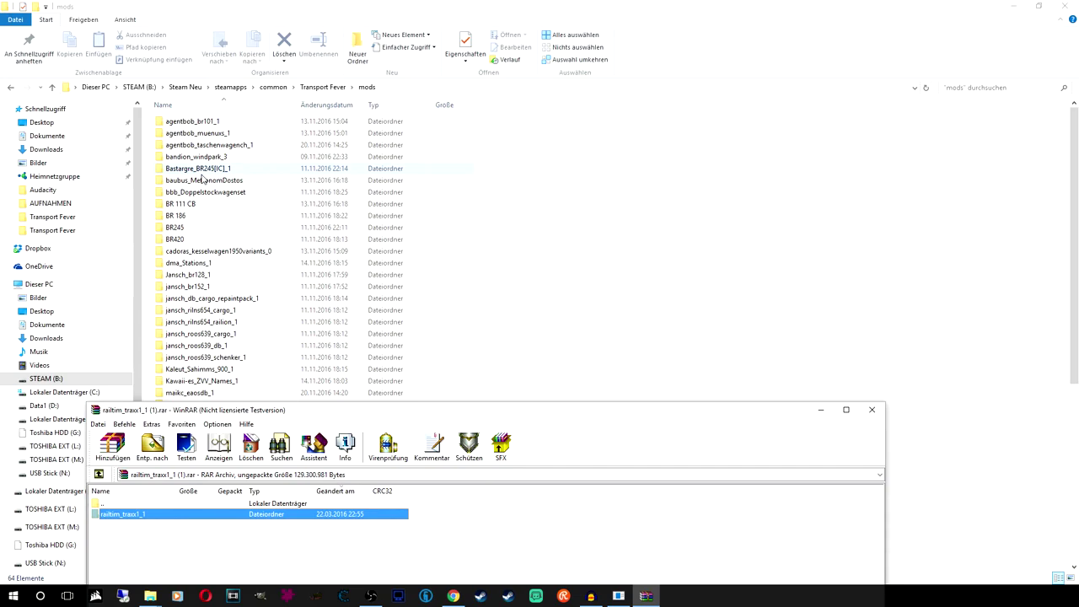
Move the archive window up over the mods folder list and open its railtim_traxx1_1\res\config\sound_set folder
drag(571, 412, 610, 201)
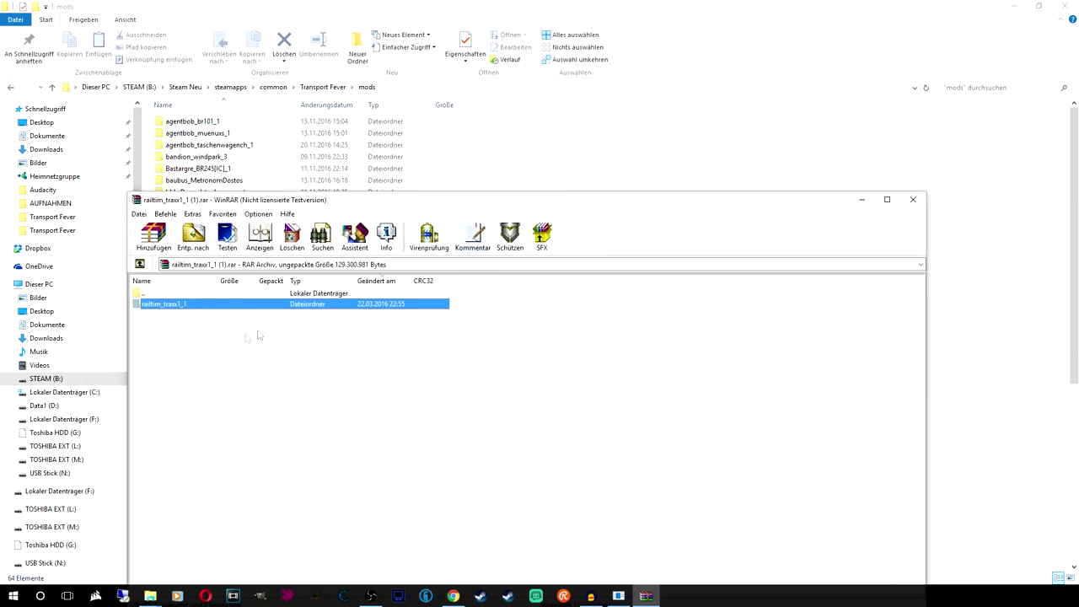
double_click(154, 311)
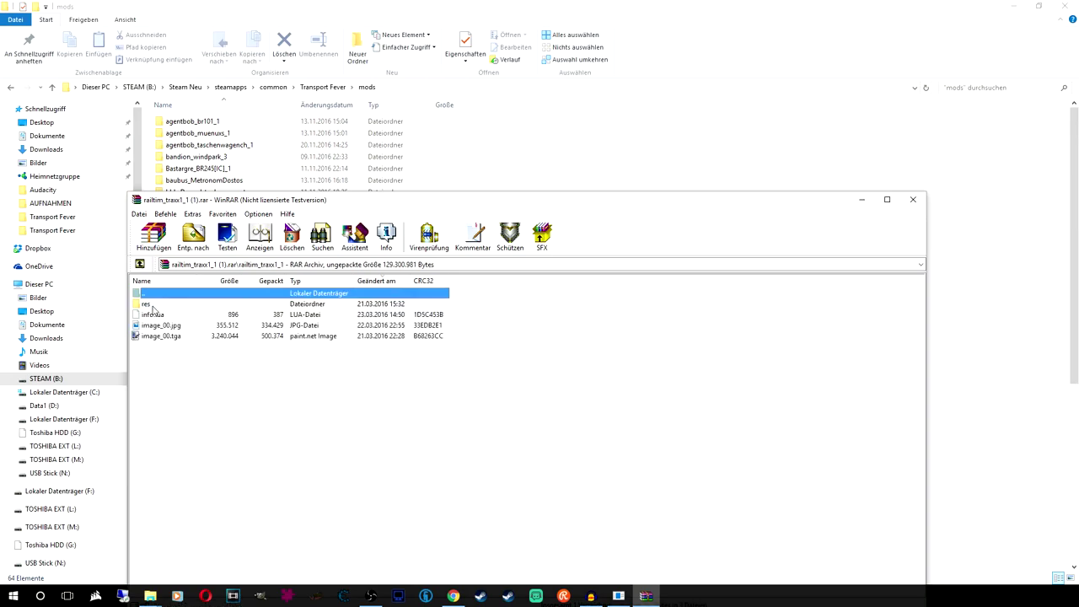
double_click(148, 305)
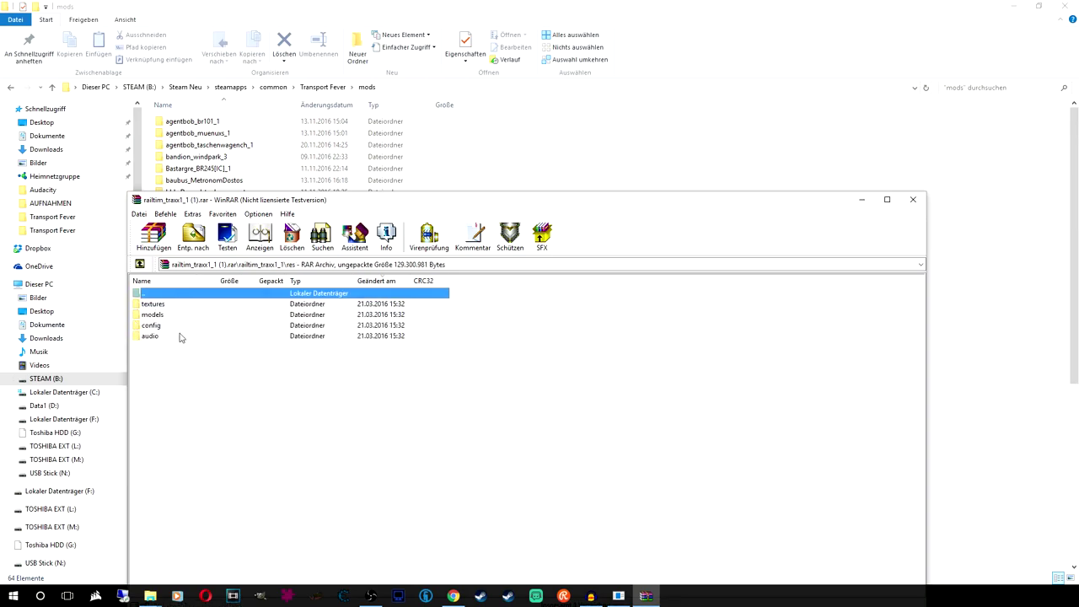
double_click(150, 326)
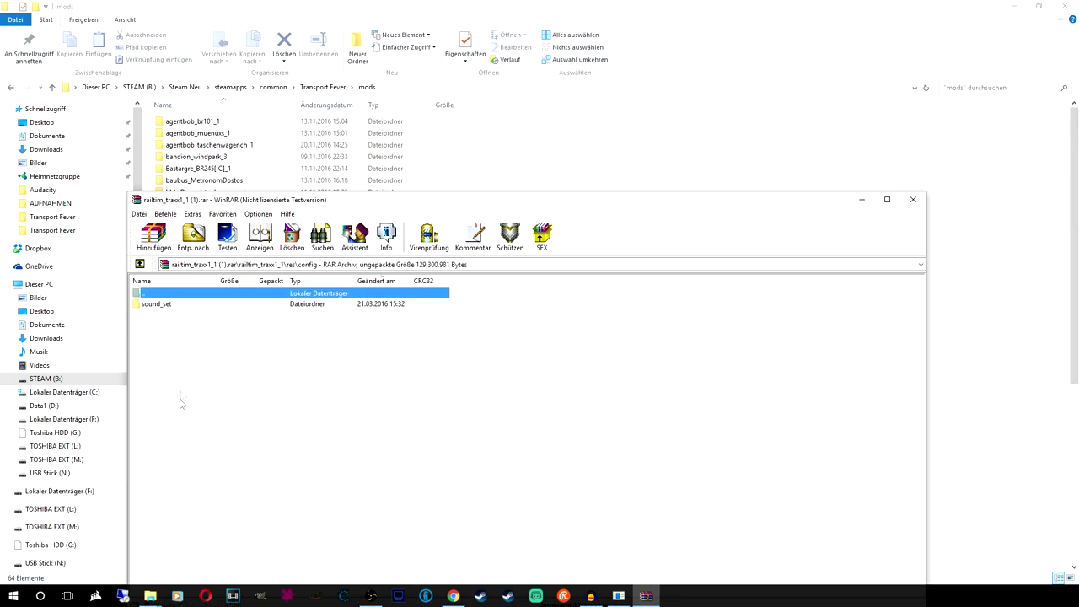
double_click(146, 305)
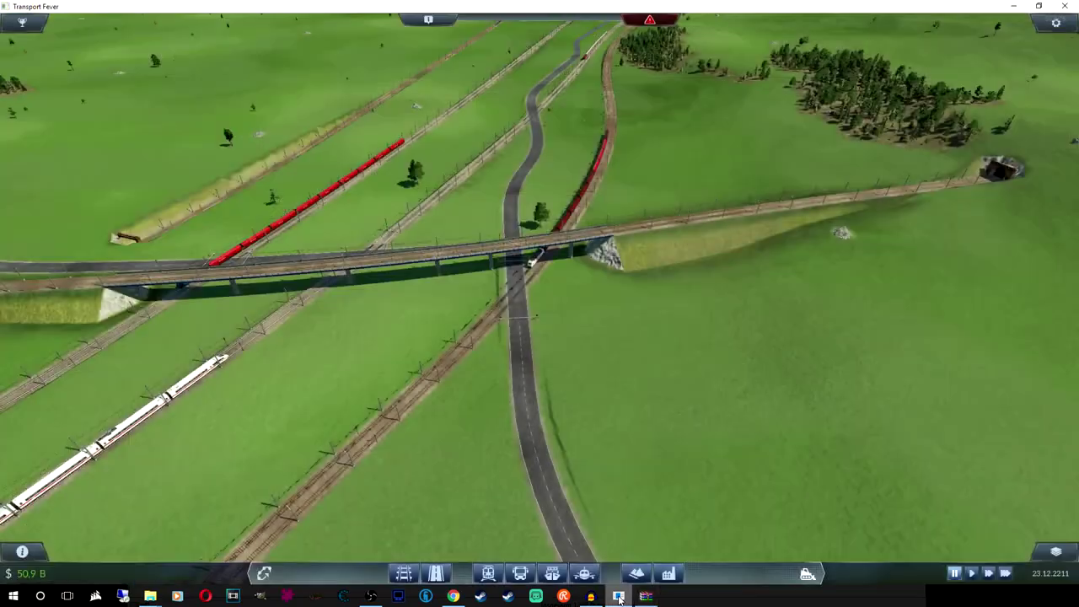
Switch to Transport Fever and examine the red DB Schenker freight train up close along its track
click(619, 597)
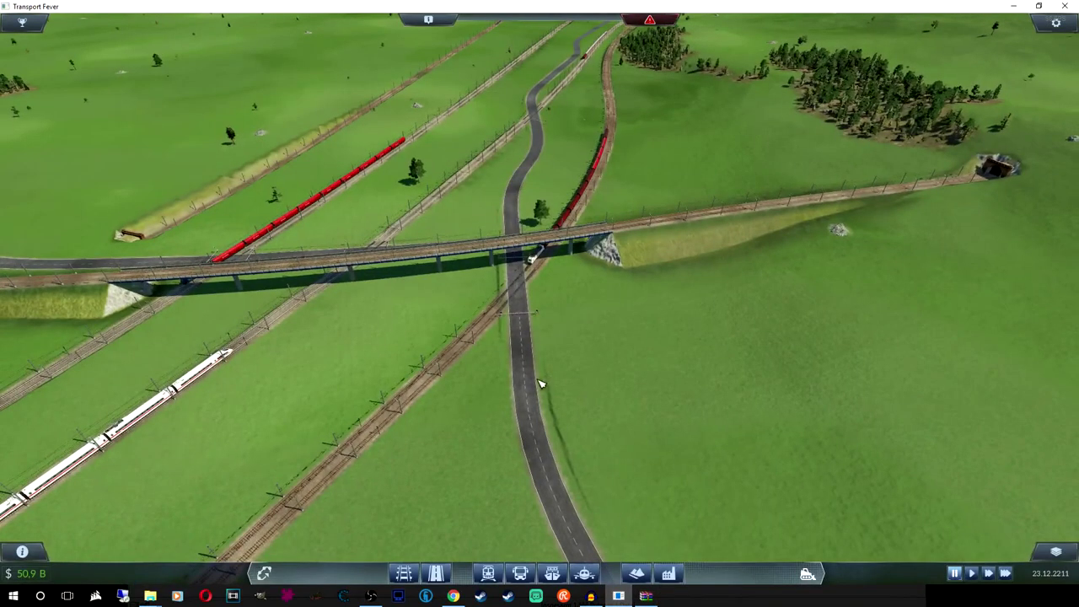
scroll(584, 394, up, 10)
scroll(451, 426, up, 5)
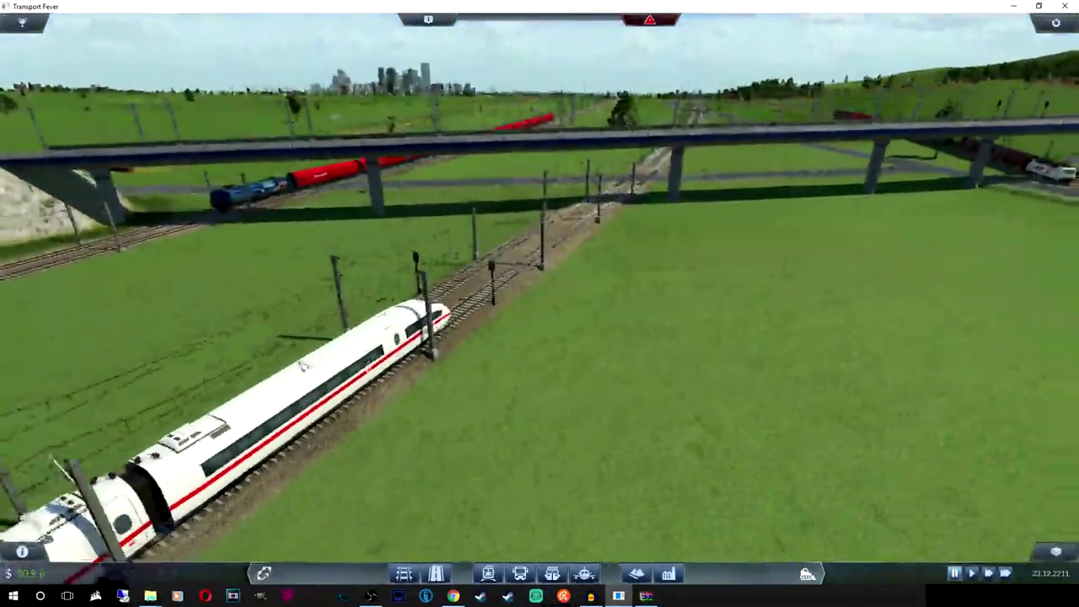
key(e)
key(e)
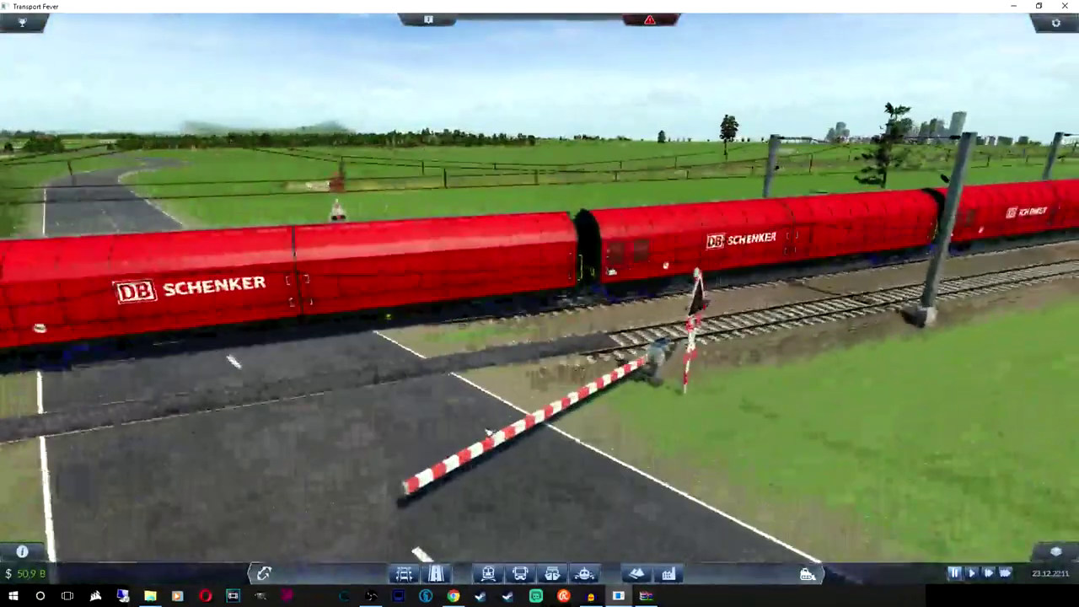
key(e)
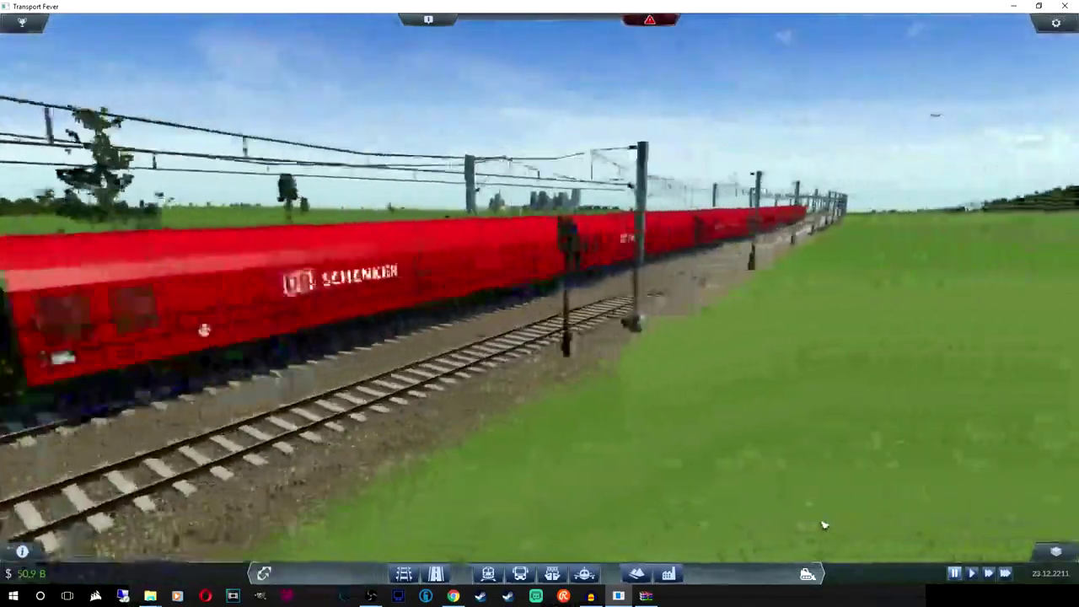
key(e)
key(e)
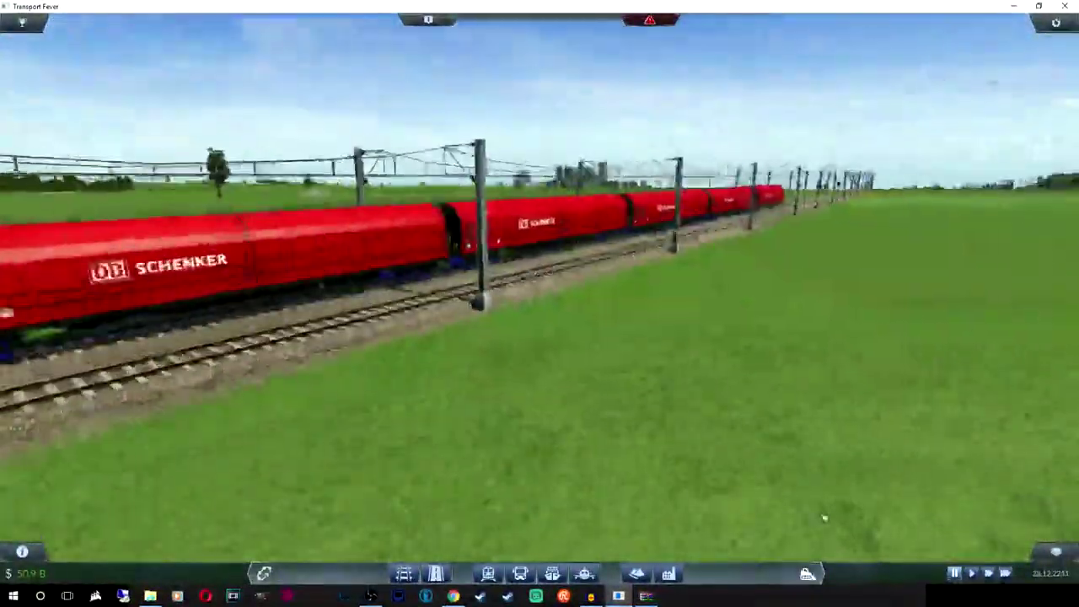
key(e)
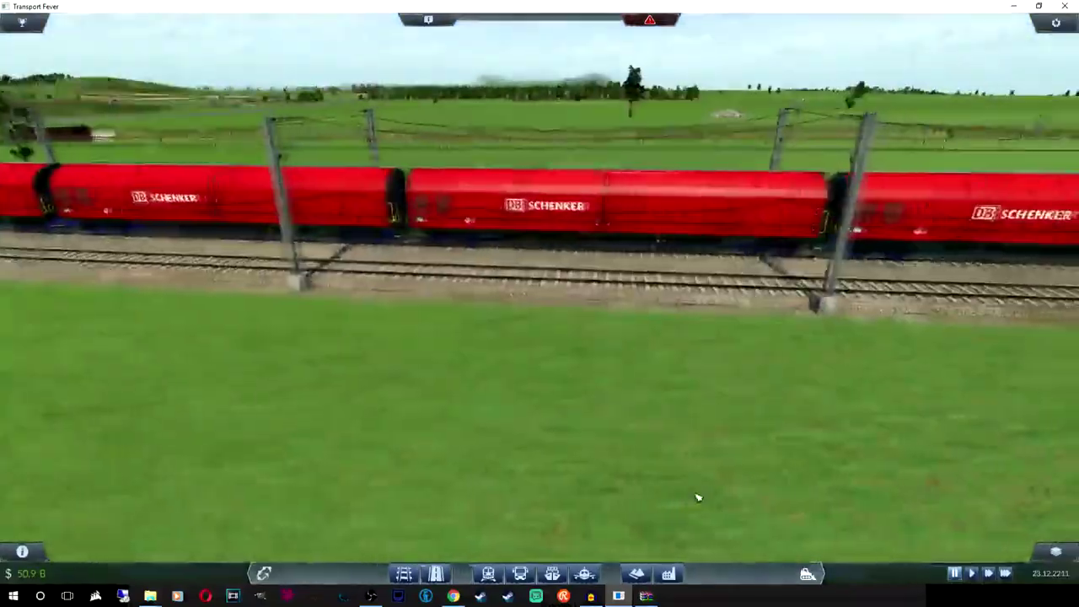
scroll(788, 468, down, 5)
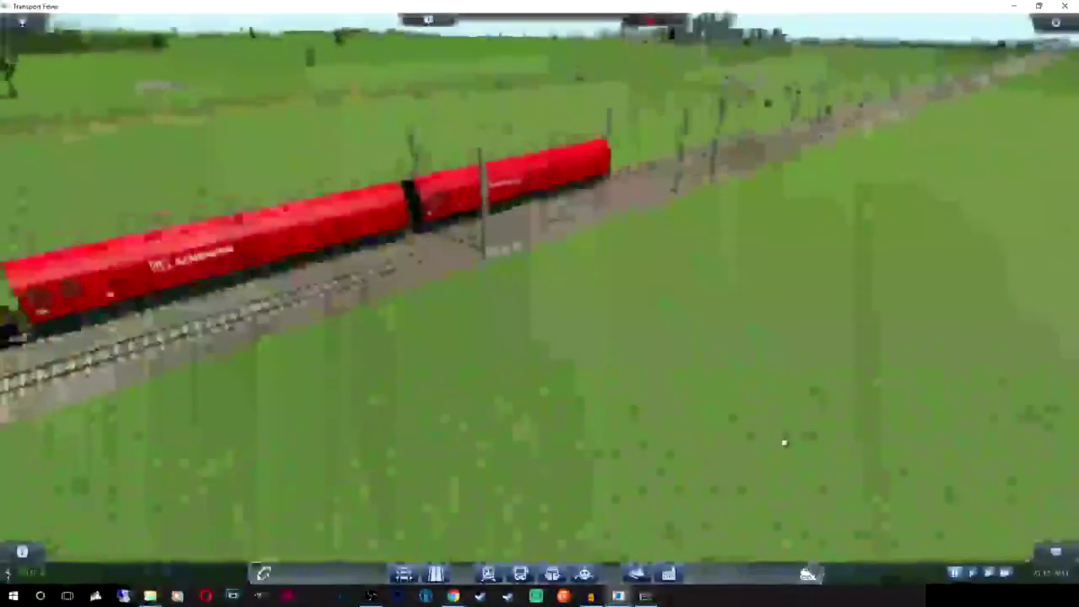
key(e)
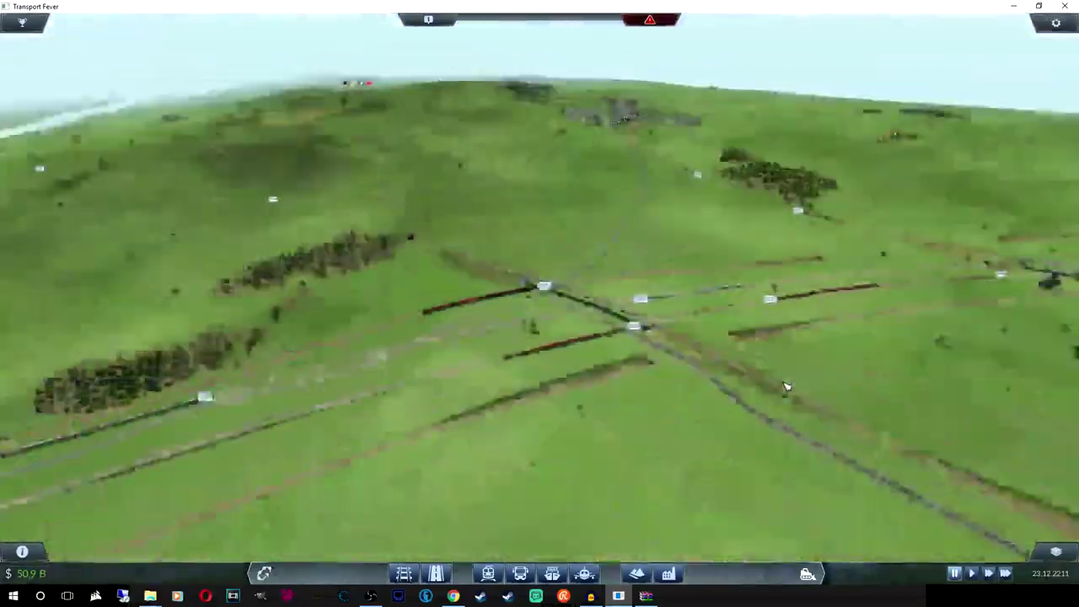
Inspect the white Crossrail locomotive at the level crossing beneath the bridge from the side and the front
scroll(784, 386, up, 5)
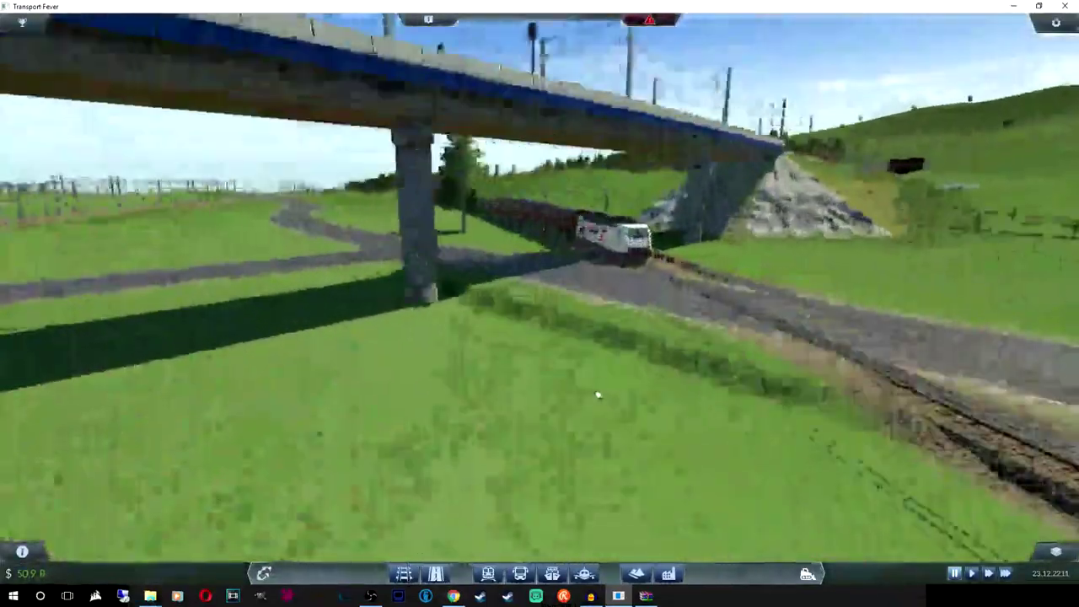
scroll(598, 395, up, 3)
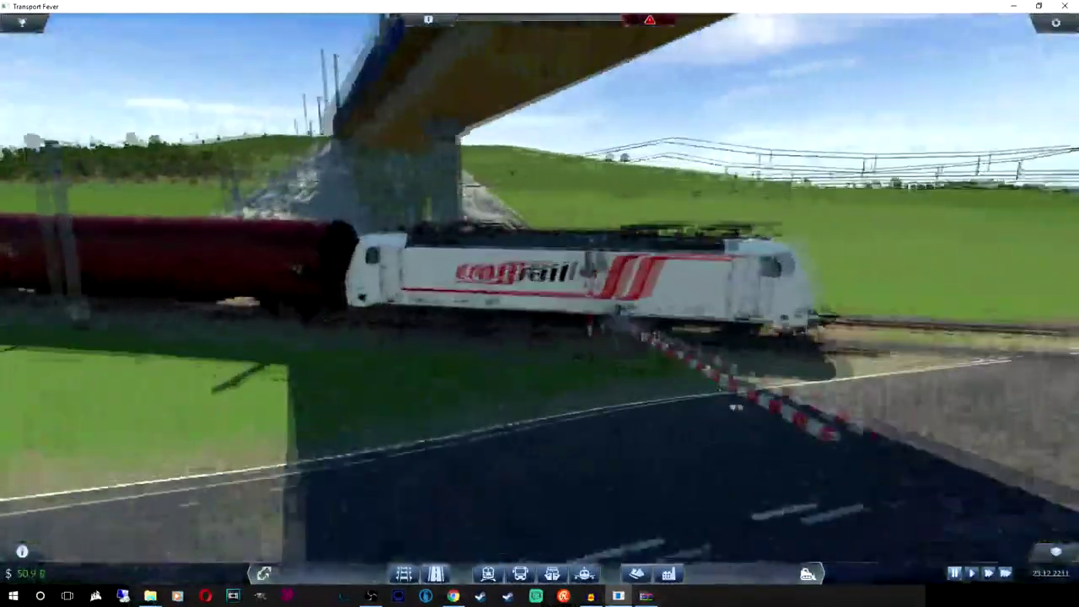
drag(735, 407, 532, 398)
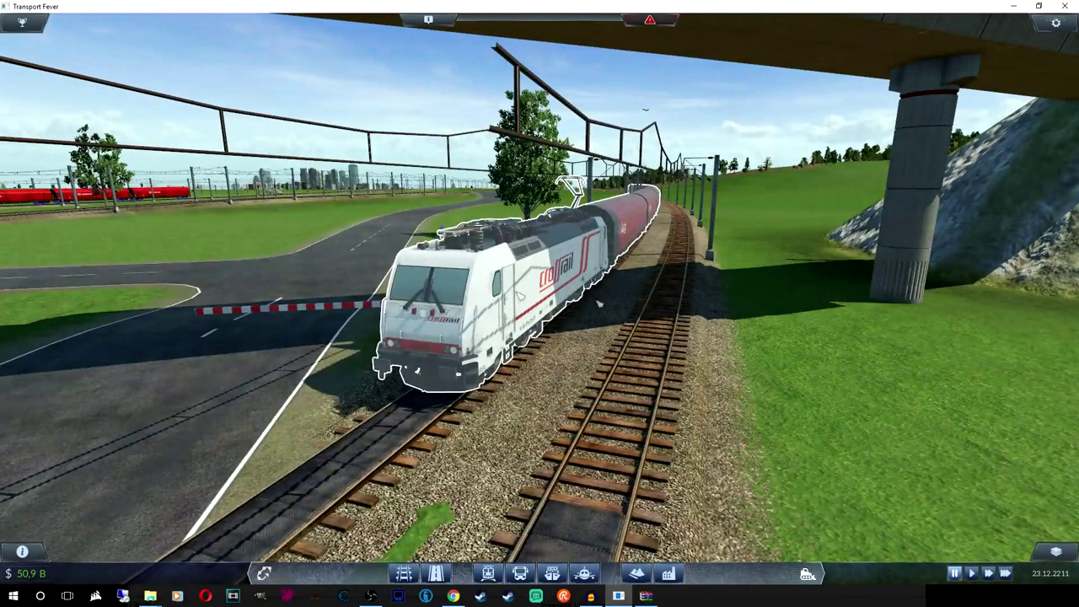
Locate the train depot beside the tracks in Berlin and open its train purchase window
scroll(716, 375, down, 10)
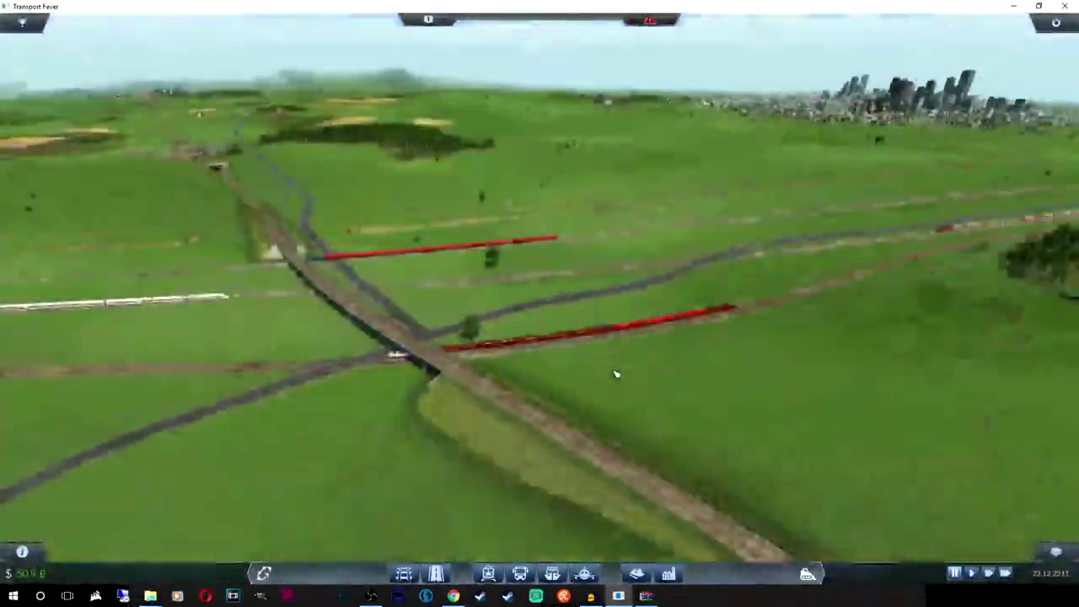
scroll(711, 348, down, 4)
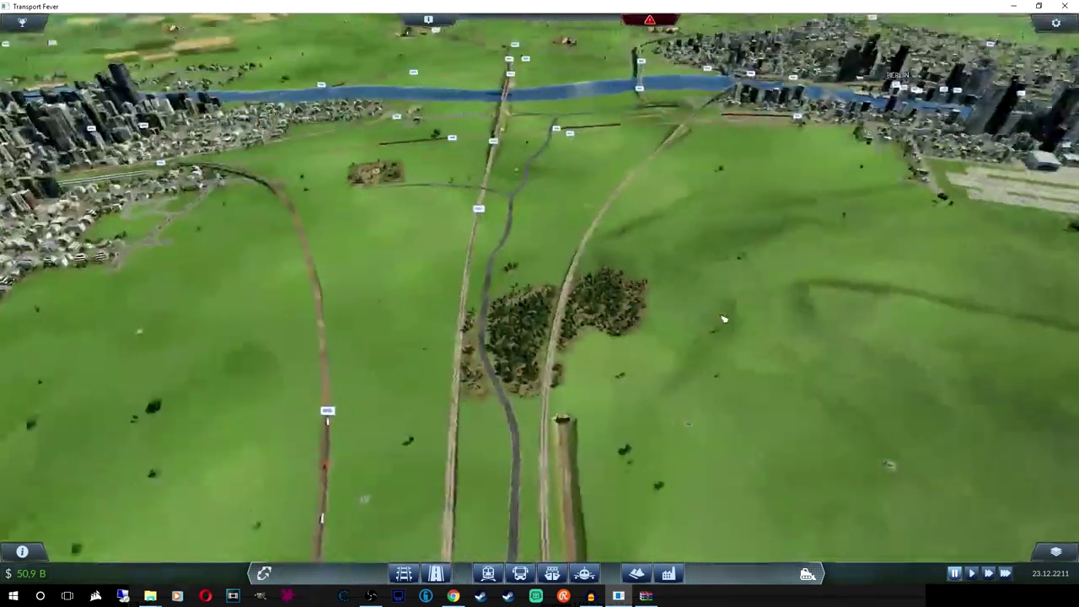
scroll(723, 319, up, 6)
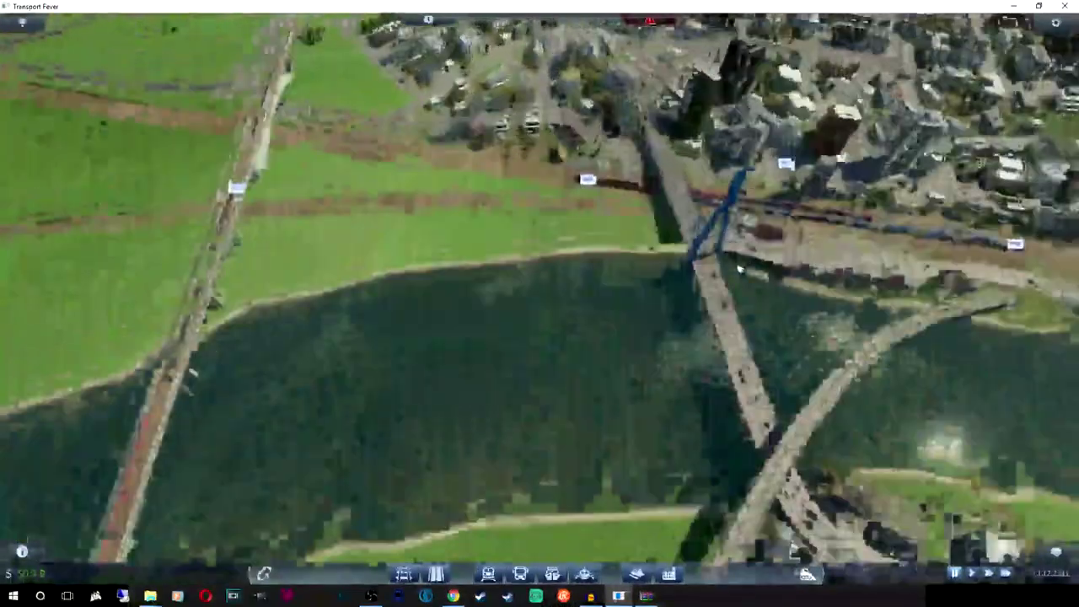
scroll(520, 252, up, 4)
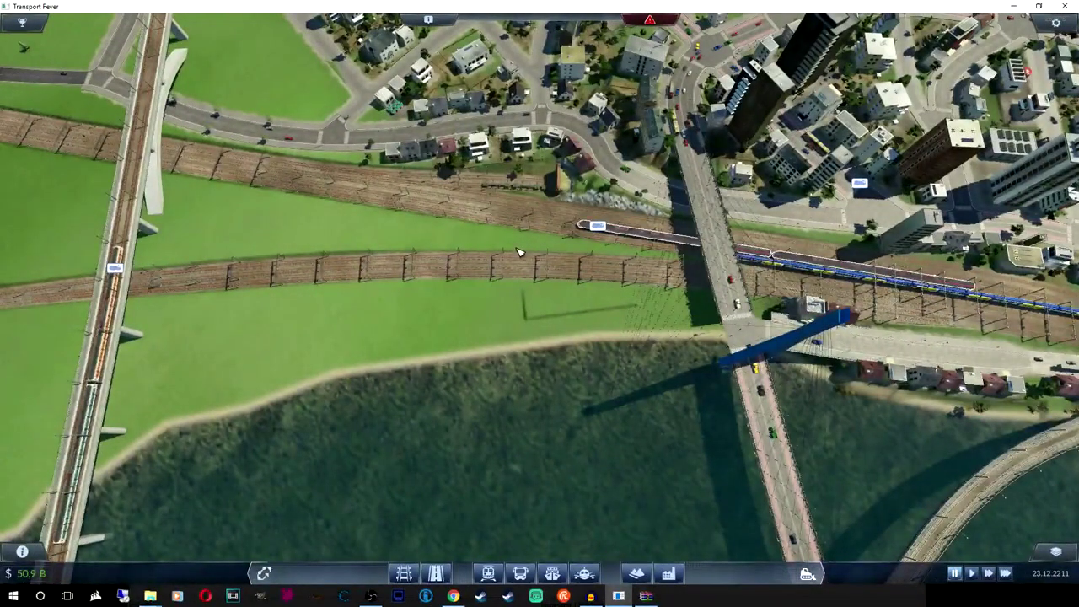
drag(519, 252, 412, 358)
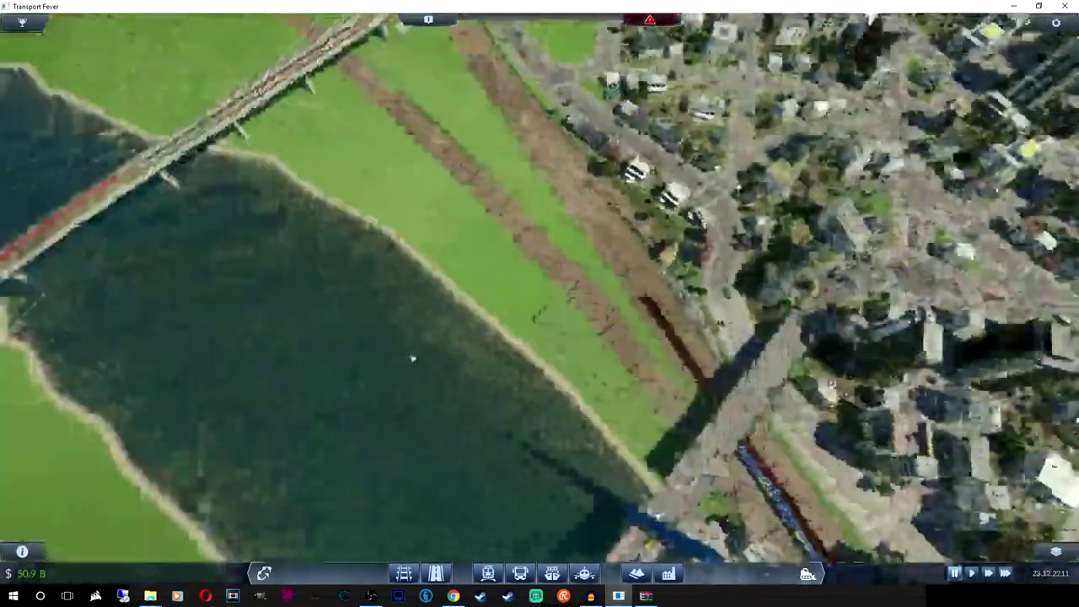
scroll(412, 358, down, 10)
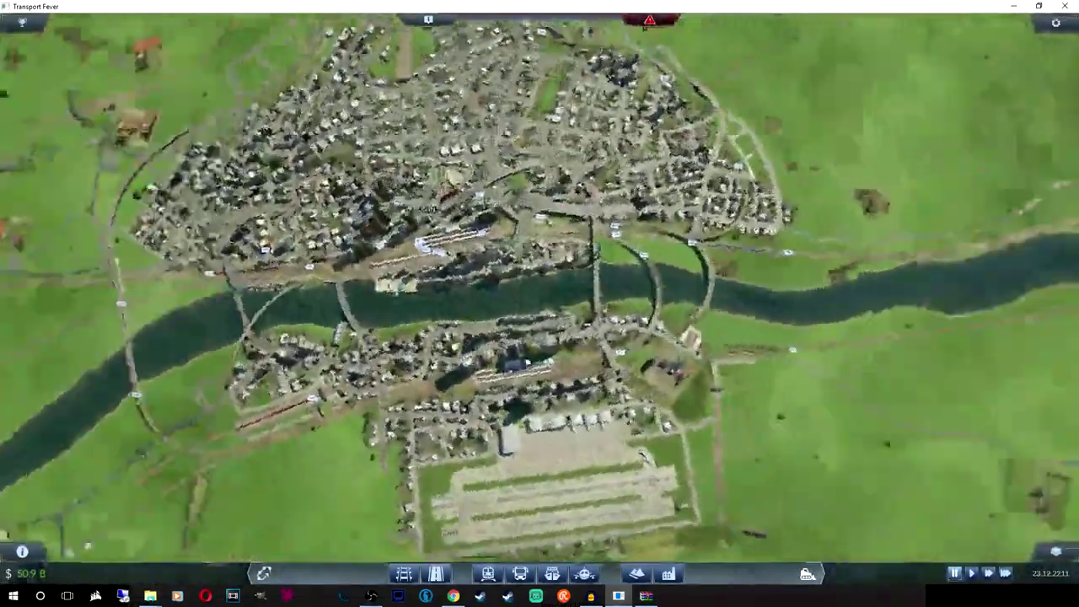
scroll(525, 361, up, 10)
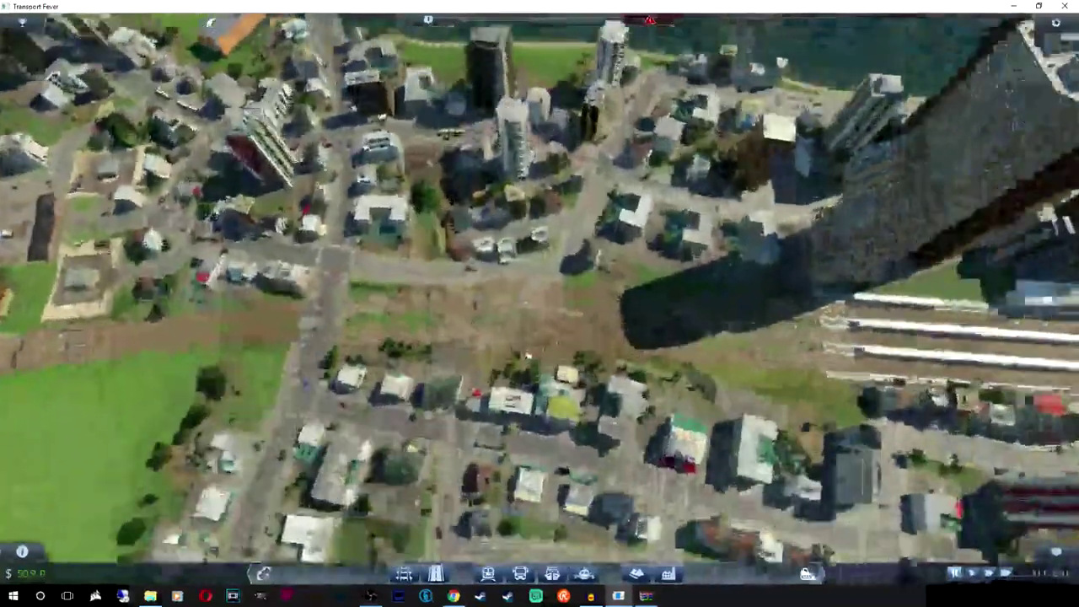
scroll(527, 358, up, 6)
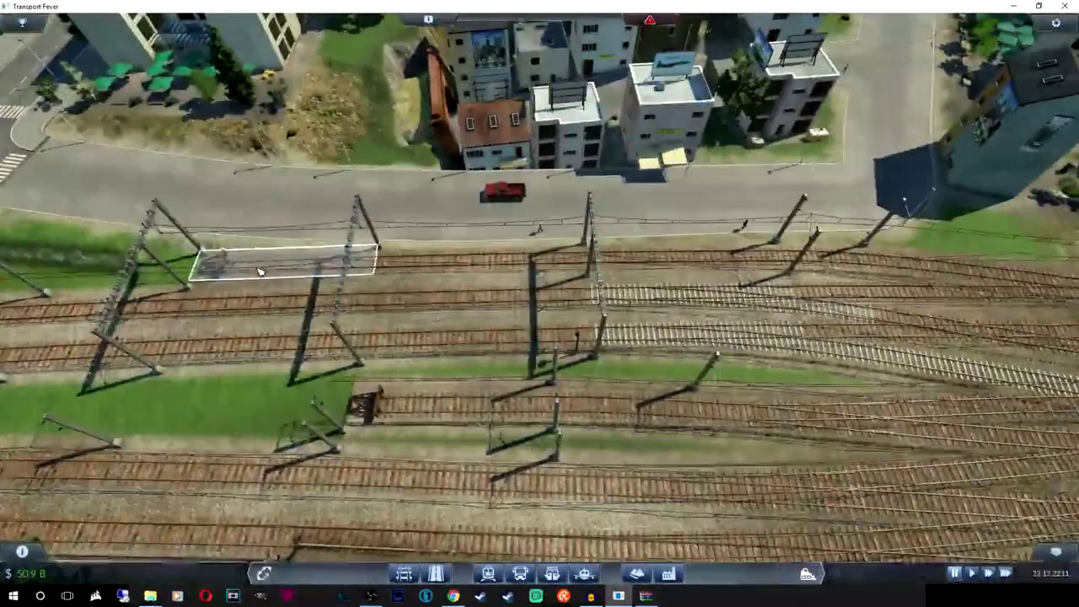
click(471, 179)
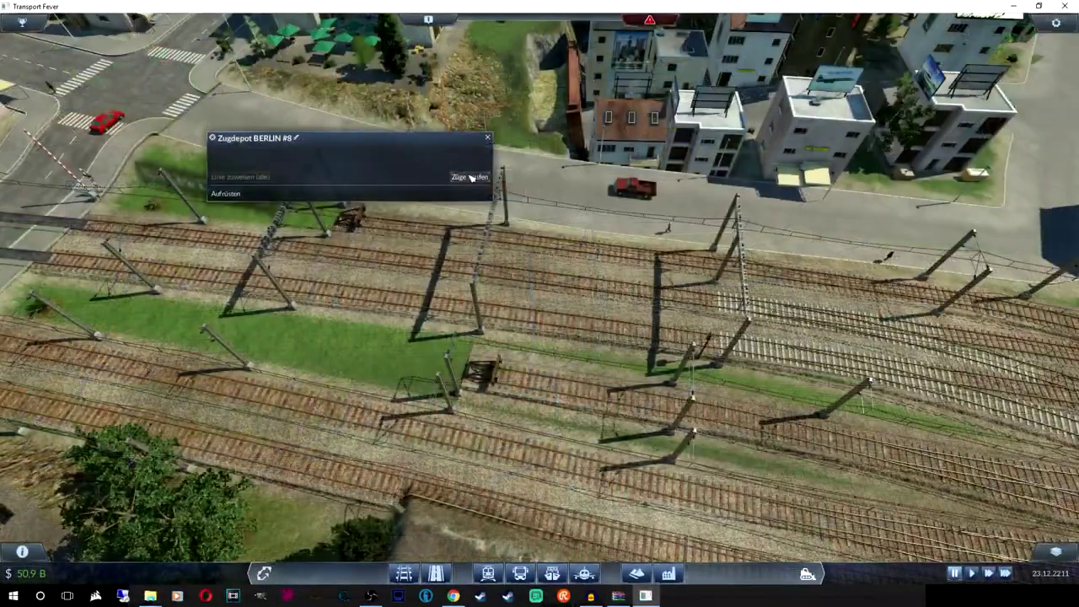
click(470, 178)
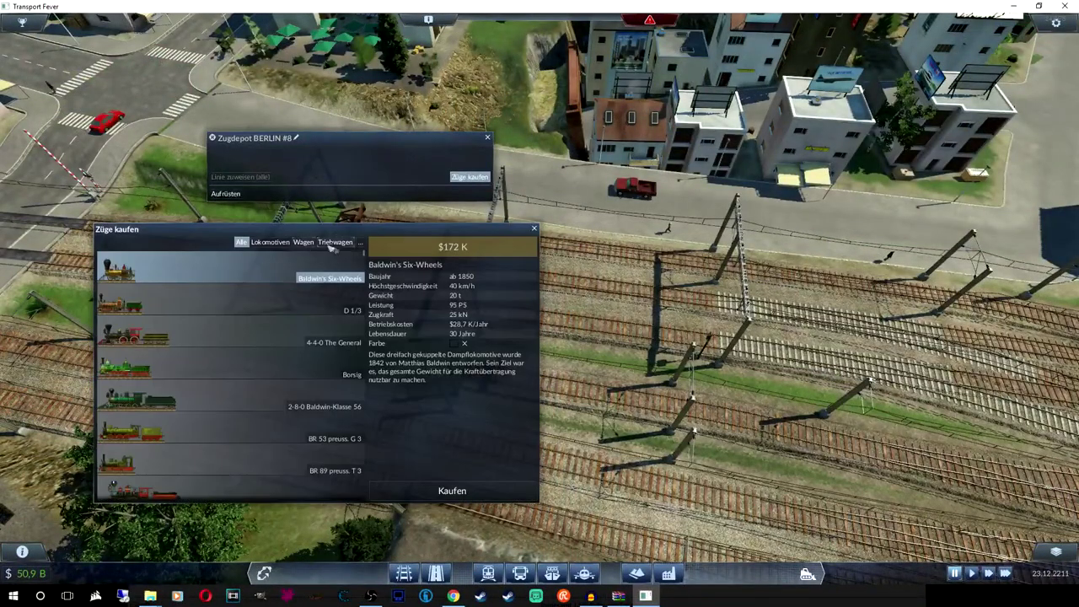
Expand the vehicle categories, filter the purchase list to electric locomotives, and browse to the Br 181.2 models
click(361, 243)
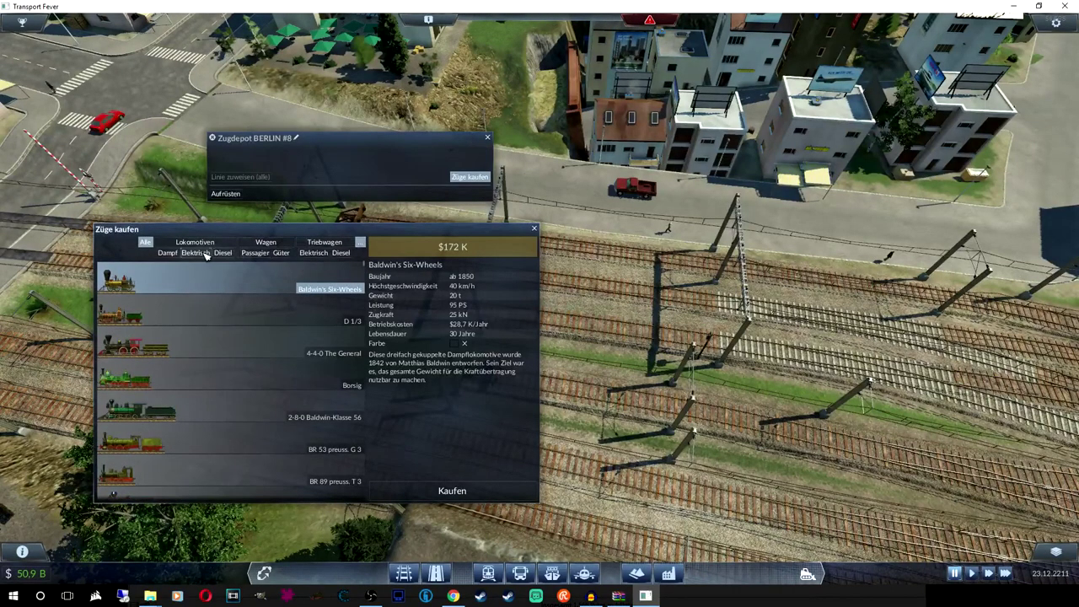
click(195, 253)
scroll(269, 347, down, 3)
scroll(268, 348, down, 5)
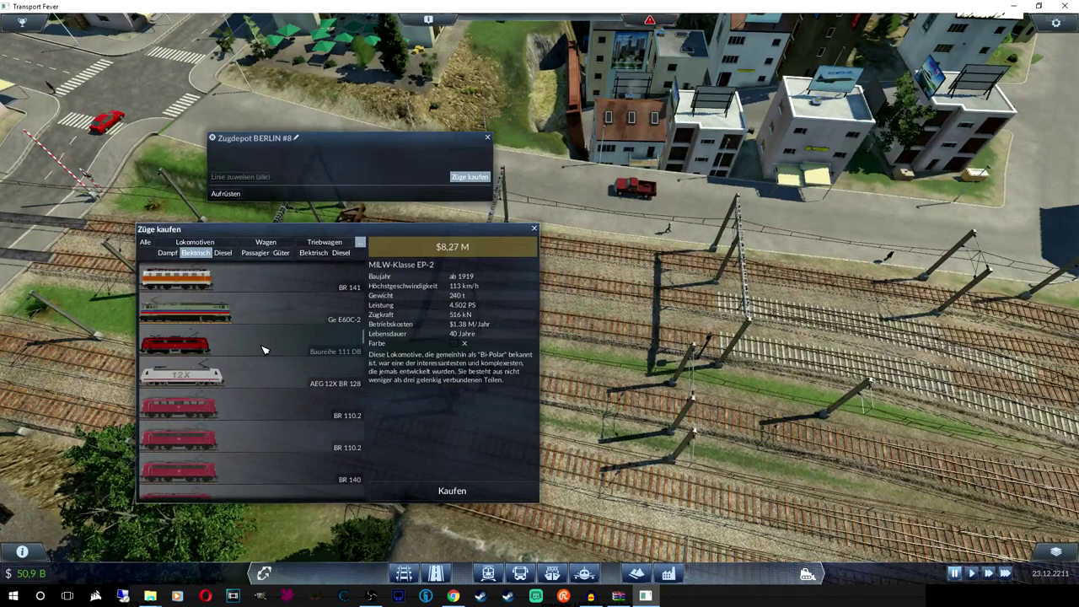
scroll(244, 350, down, 2)
scroll(223, 352, down, 1)
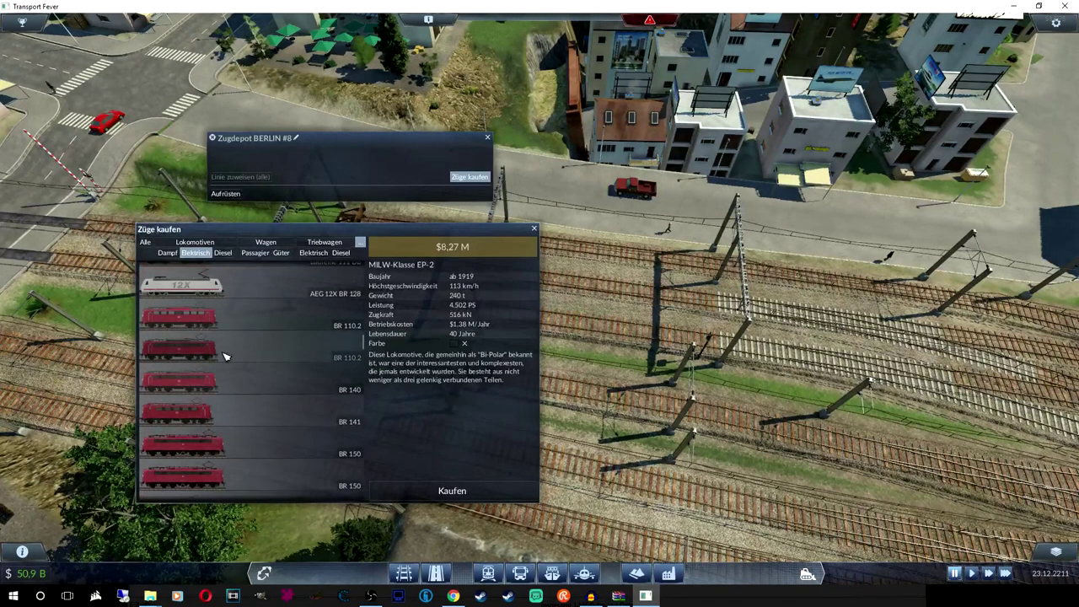
scroll(320, 372, down, 5)
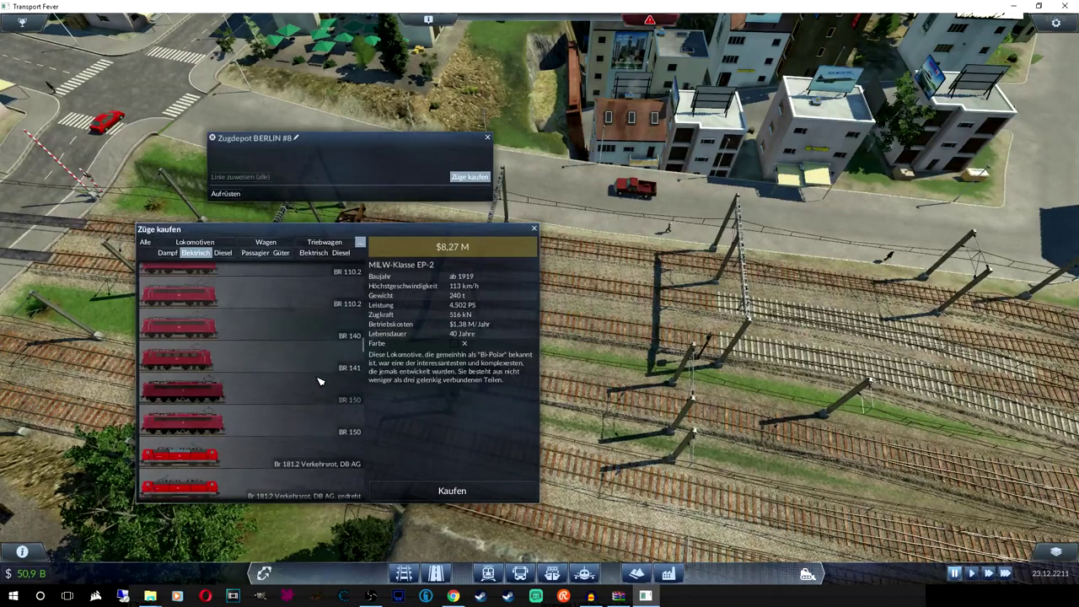
Buy one Br 181.2 Verkehrsrot, DB AG and one Br 181.2 Verkehrsrot, DB AG, gedreht for the depot
click(276, 412)
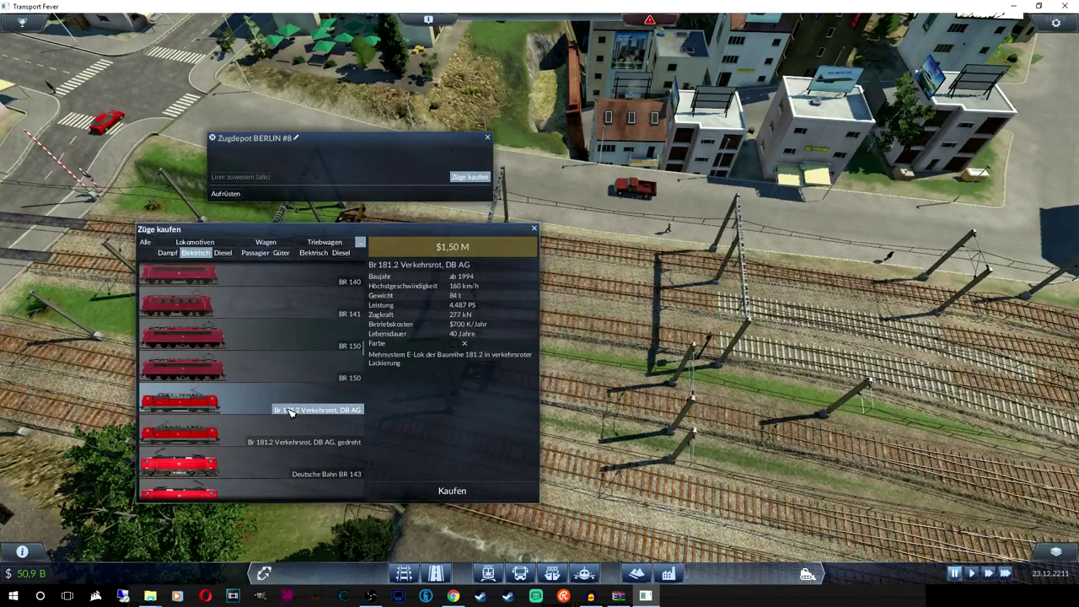
click(504, 490)
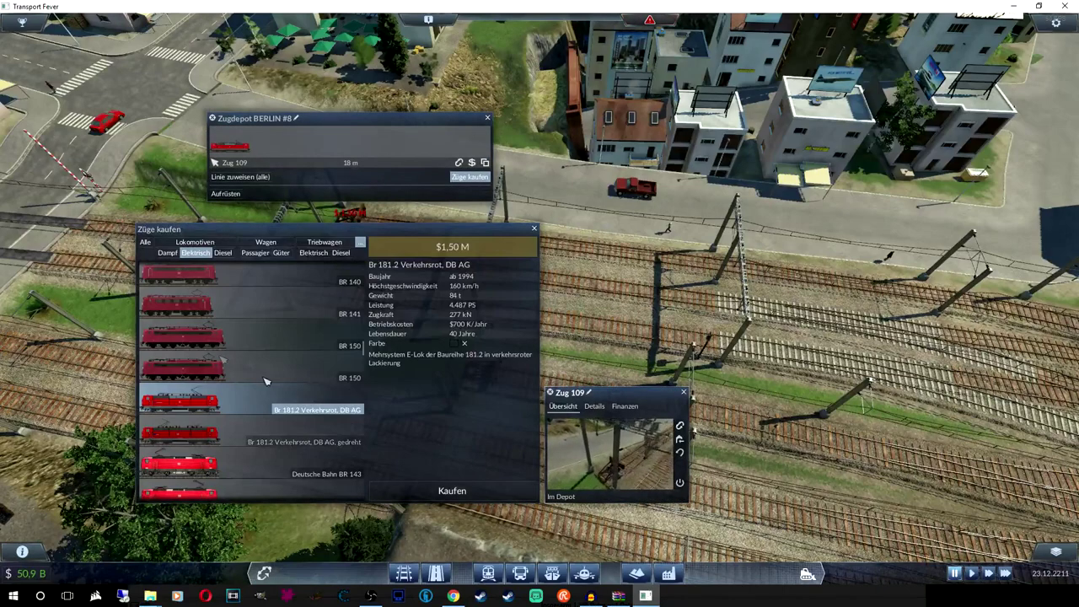
scroll(253, 381, down, 1)
click(228, 398)
click(505, 496)
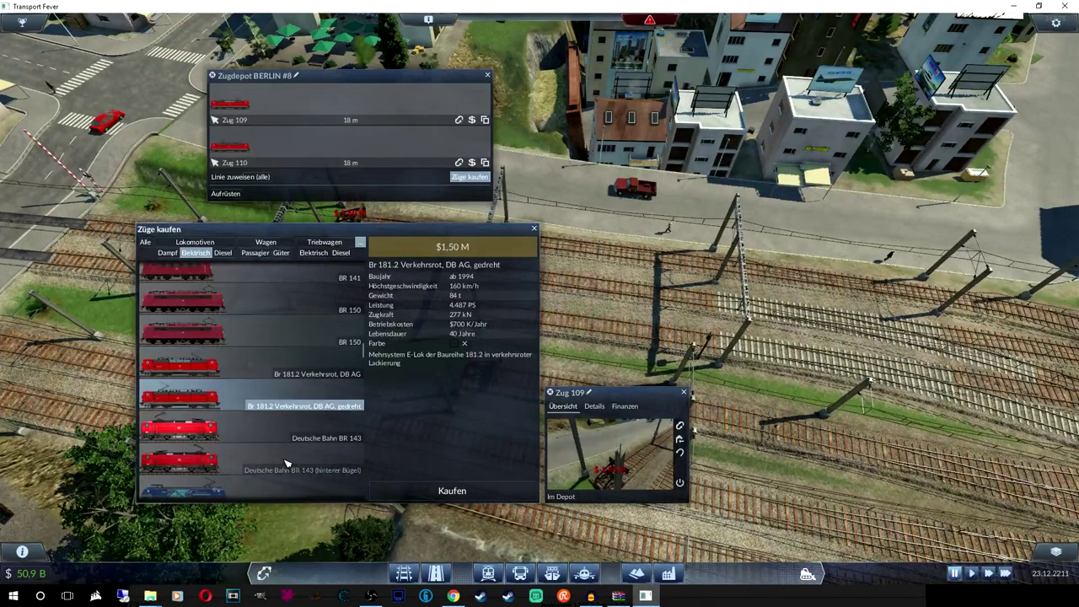
Buy one Deutsche Bahn BR 143 (hinterer Bügel) and browse on to the A-BR152 locomotives
click(337, 465)
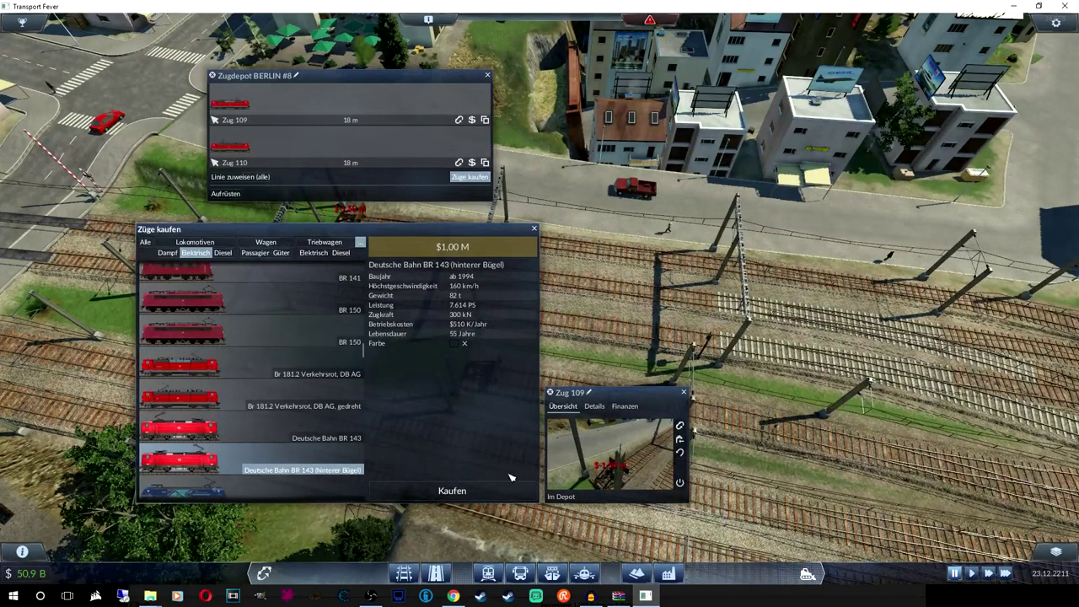
click(421, 493)
scroll(261, 378, down, 8)
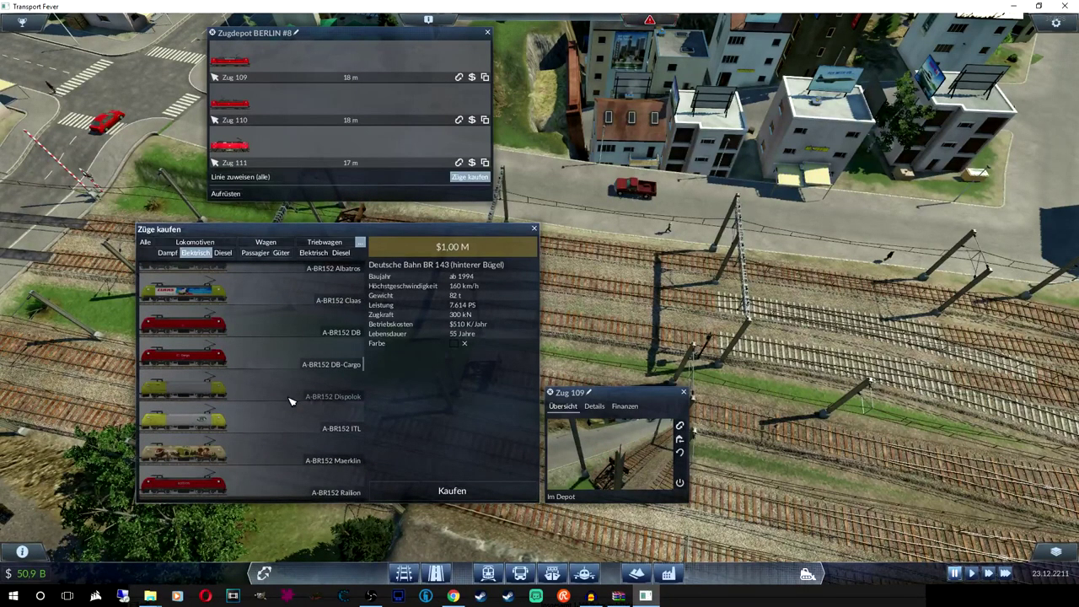
Buy one A-BR152 Railion and one Baureihe 101 Muenux for the depot
scroll(287, 409, down, 1)
scroll(270, 392, down, 1)
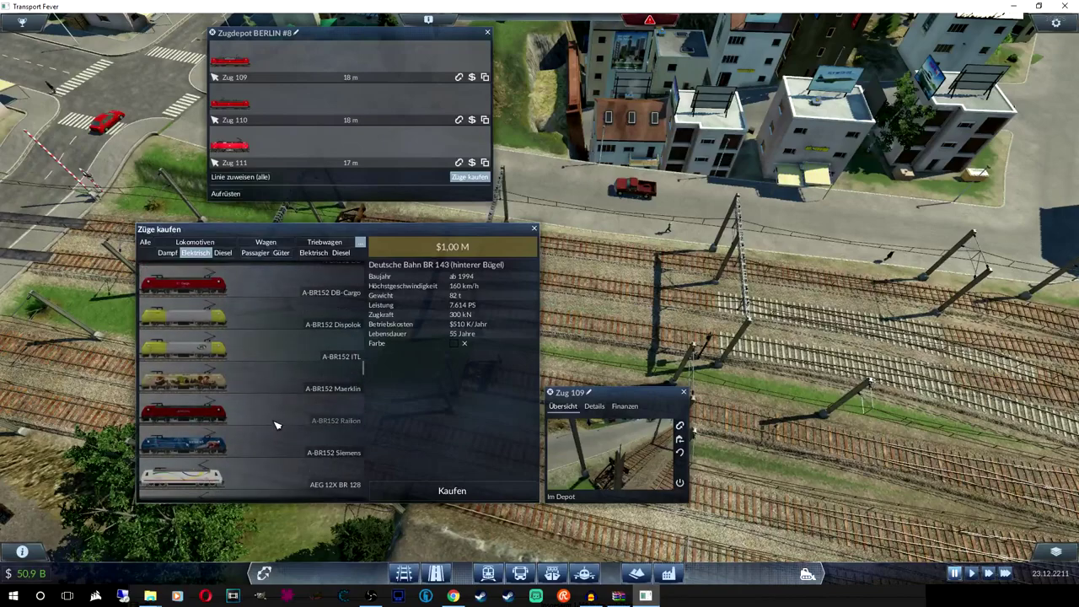
click(279, 417)
click(452, 490)
scroll(285, 380, down, 4)
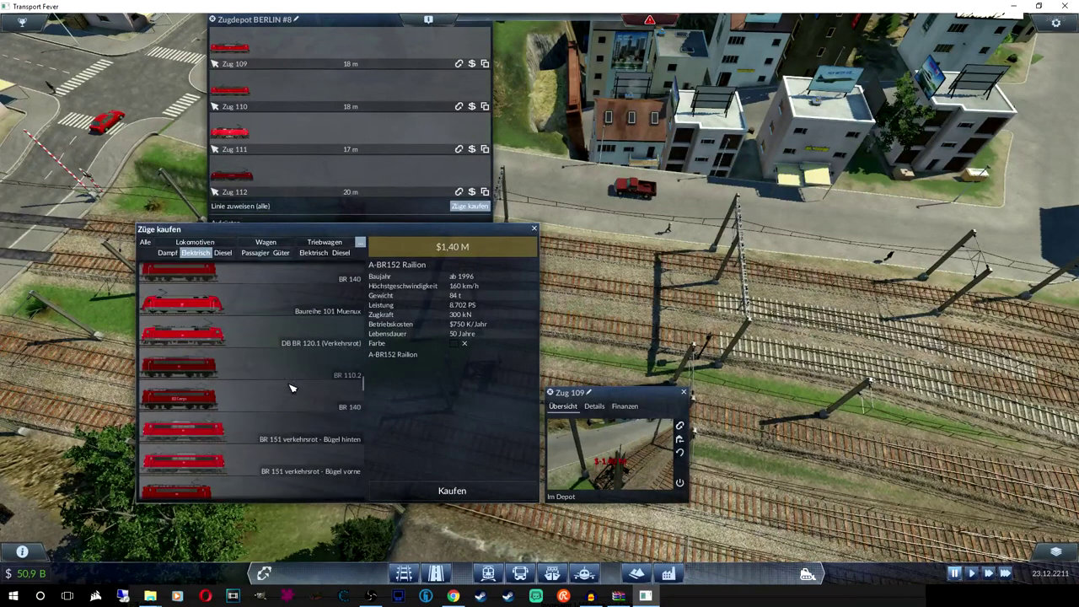
click(284, 309)
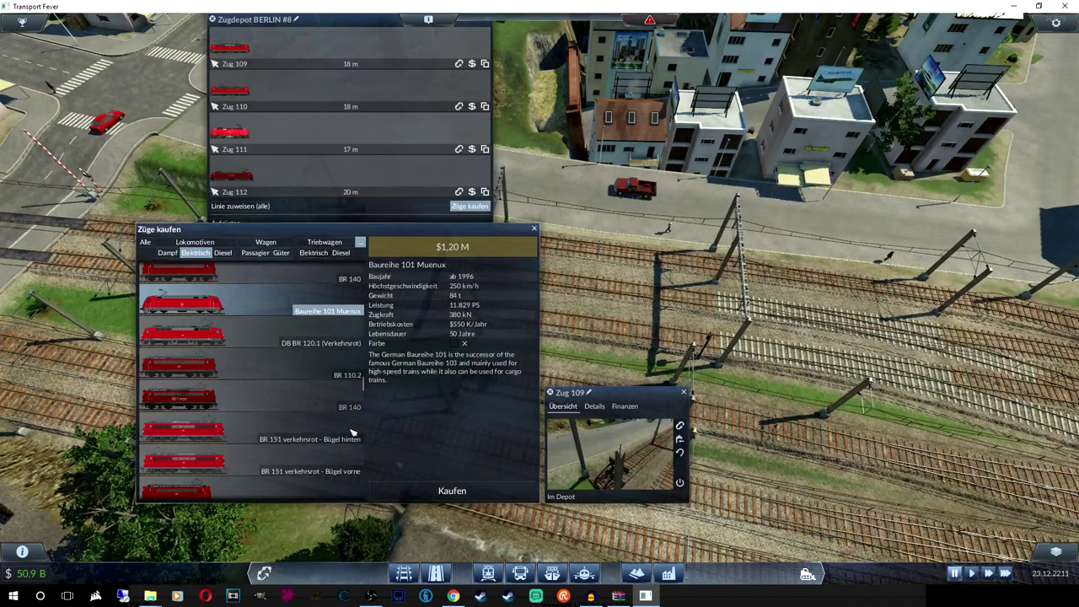
click(446, 493)
Browse the remaining electric locomotives and the passenger wagons in the purchase list, and close the purchase window
scroll(267, 360, down, 5)
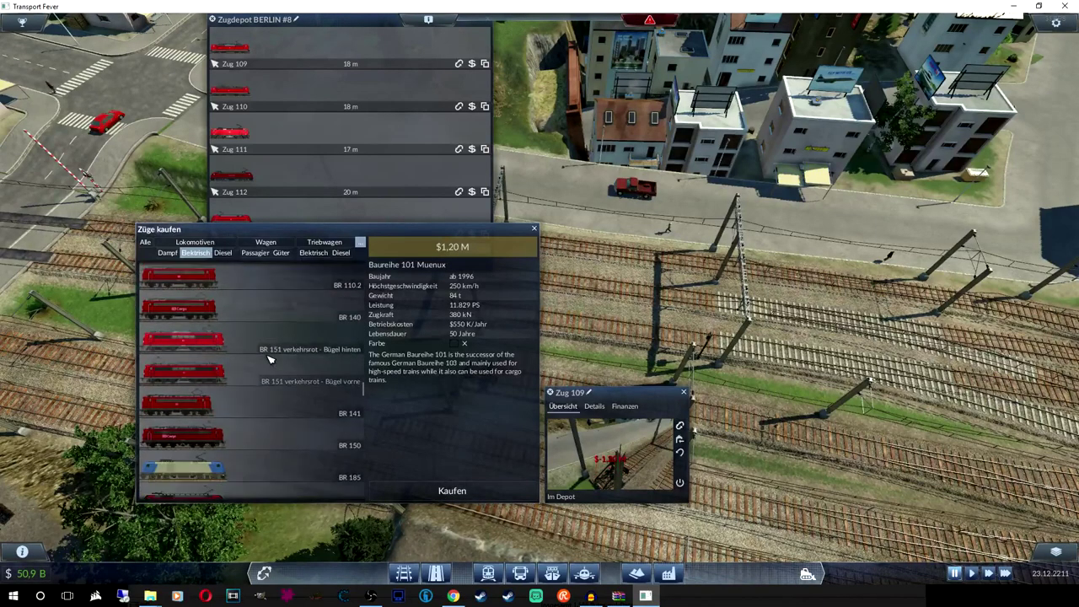
scroll(268, 360, down, 10)
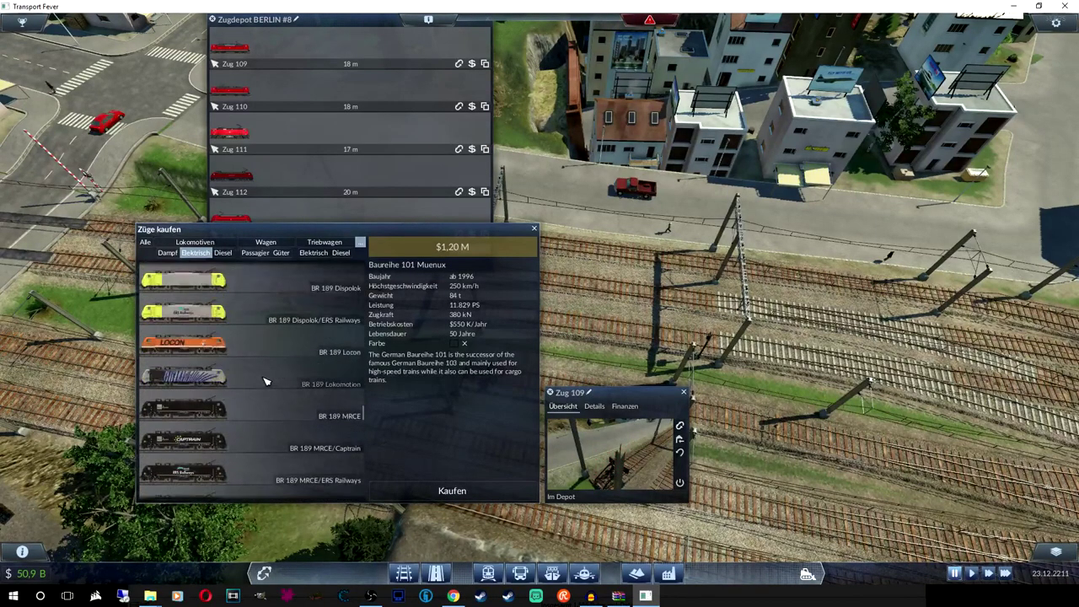
scroll(261, 393, down, 10)
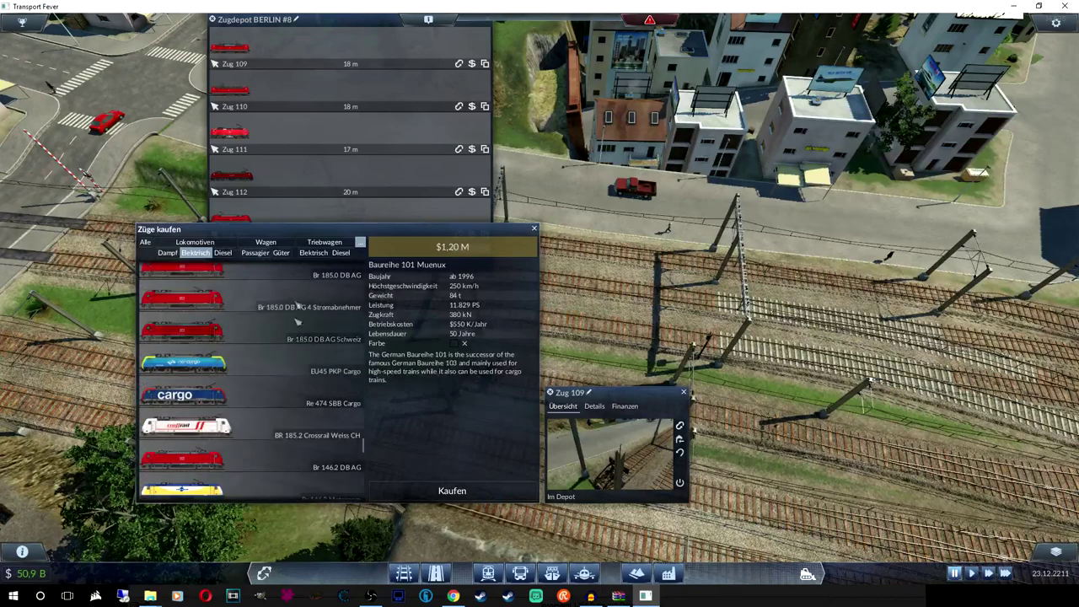
click(253, 253)
scroll(270, 366, up, 10)
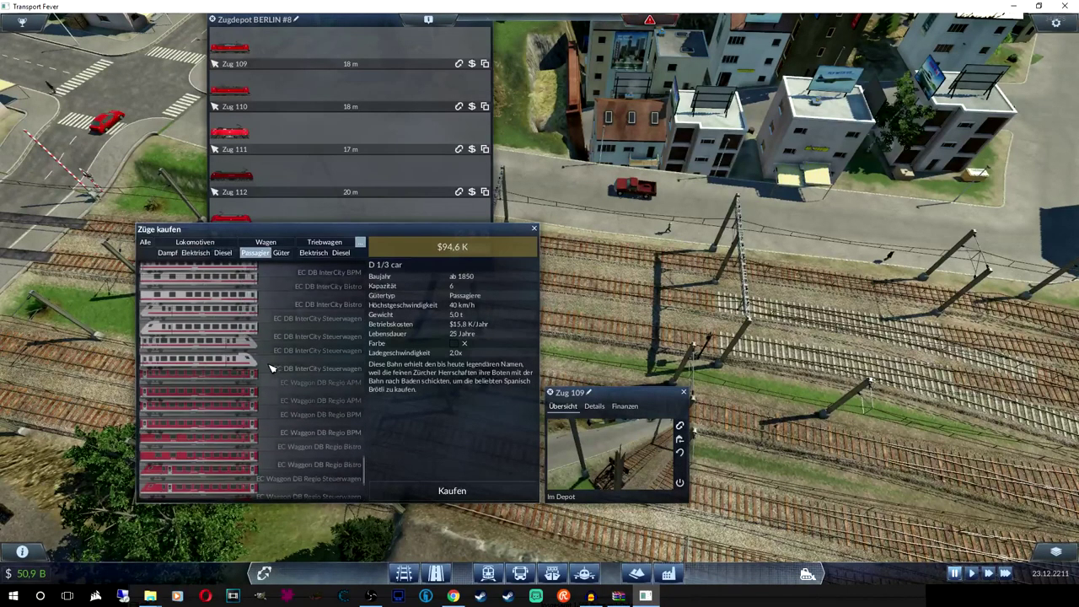
scroll(214, 390, up, 10)
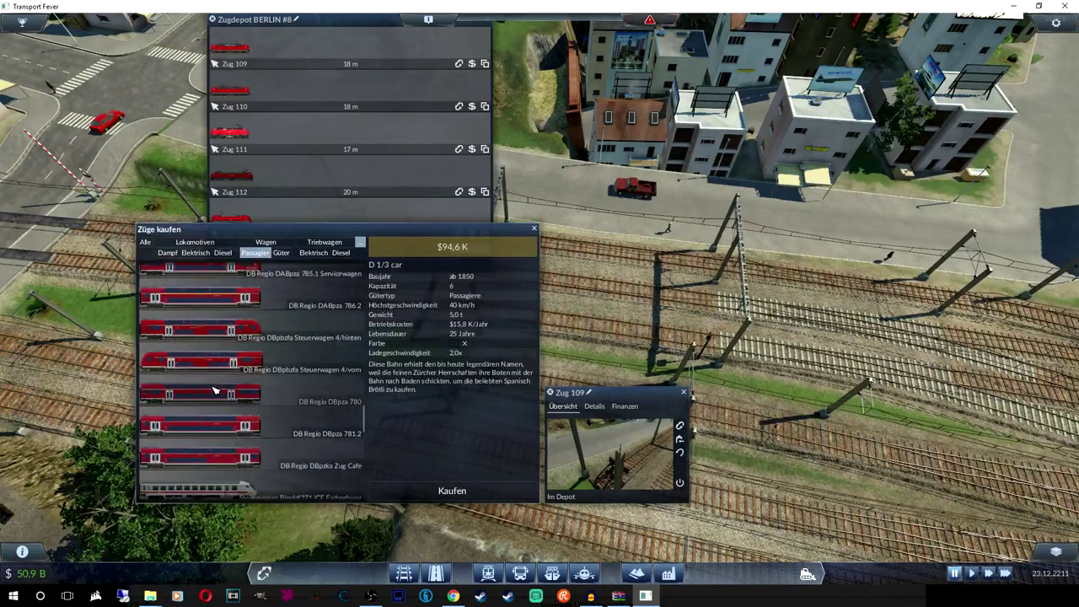
scroll(214, 389, up, 10)
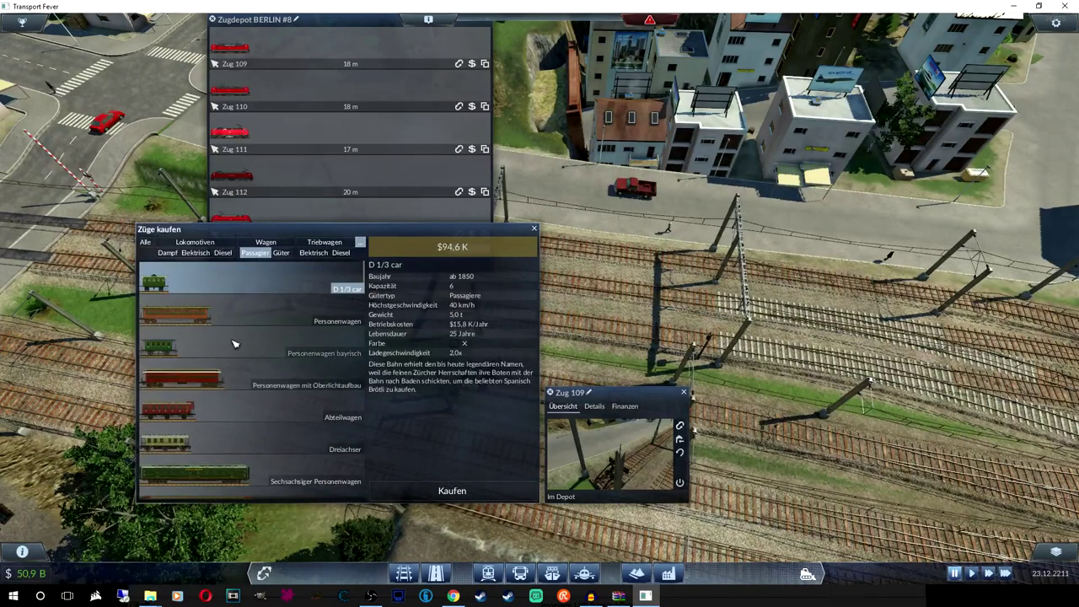
click(534, 228)
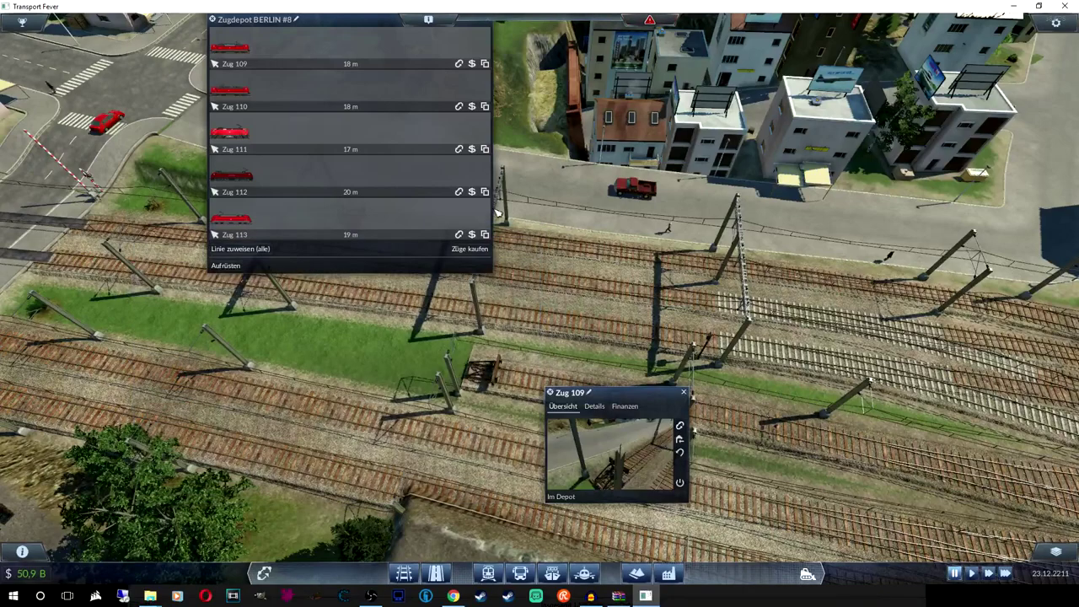
Sell all five trains in the Berlin depot and close the depot window
click(472, 66)
click(472, 66)
click(473, 66)
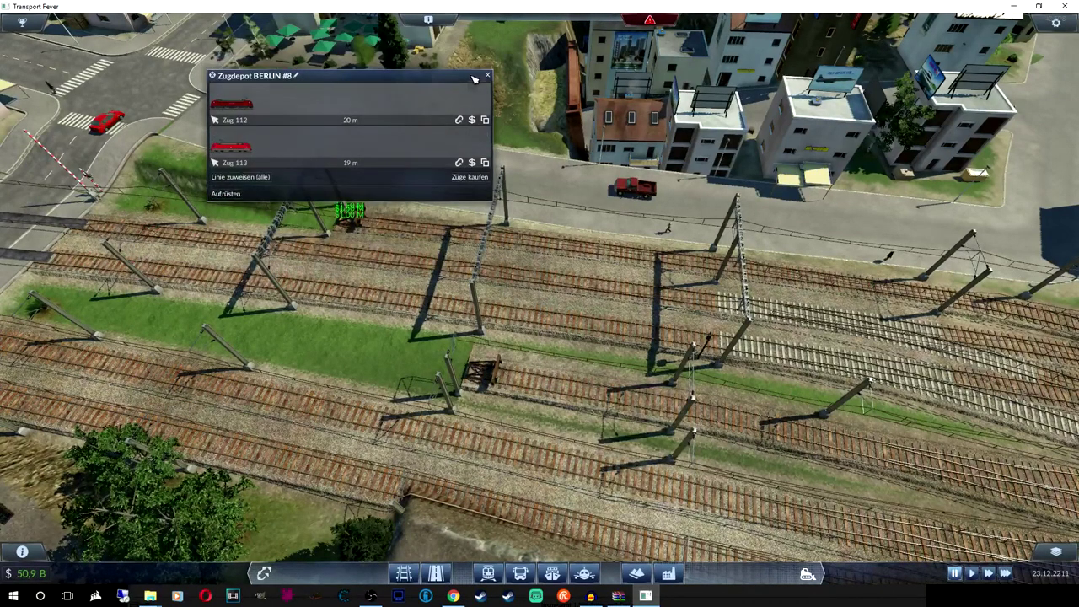
click(477, 120)
click(472, 162)
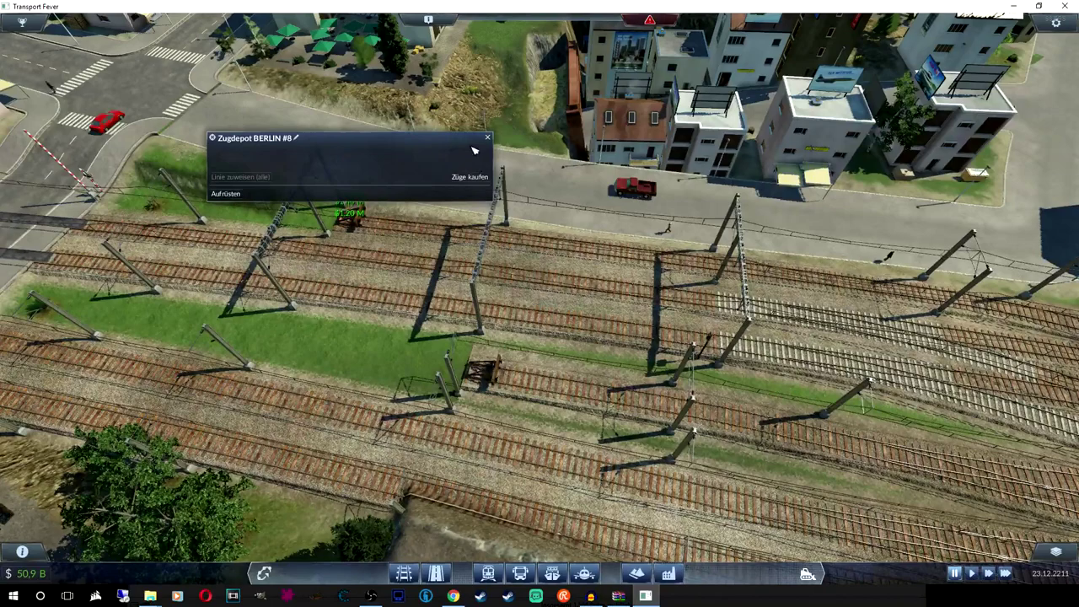
click(487, 137)
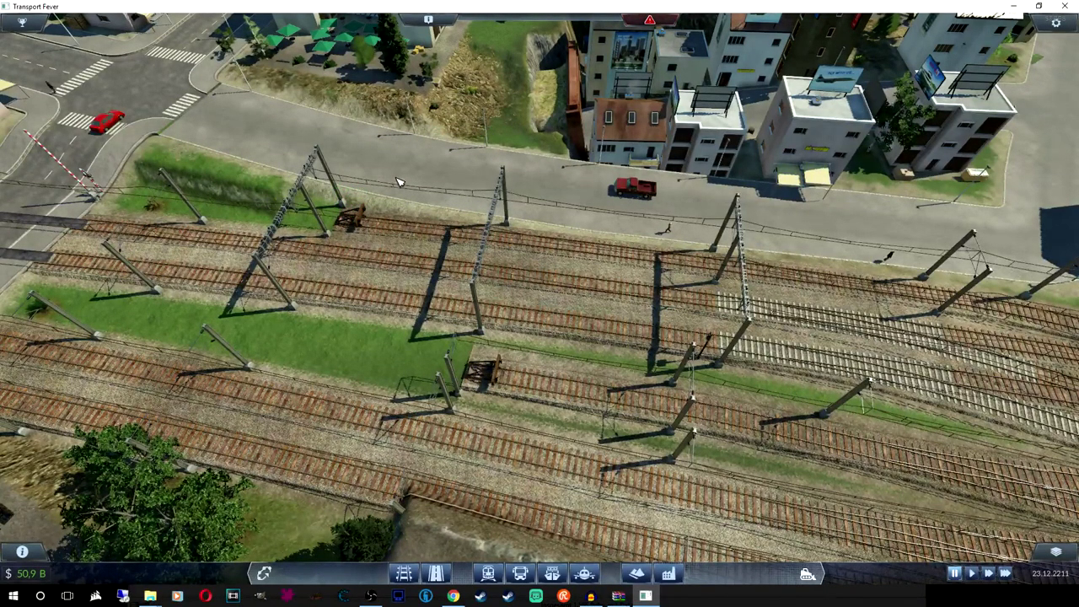
Switch to File Explorer, close the open WinRAR archive, and navigate from the STEAM (B:) drive to Steam Neu\steamapps\common\Transport Fever
key(w)
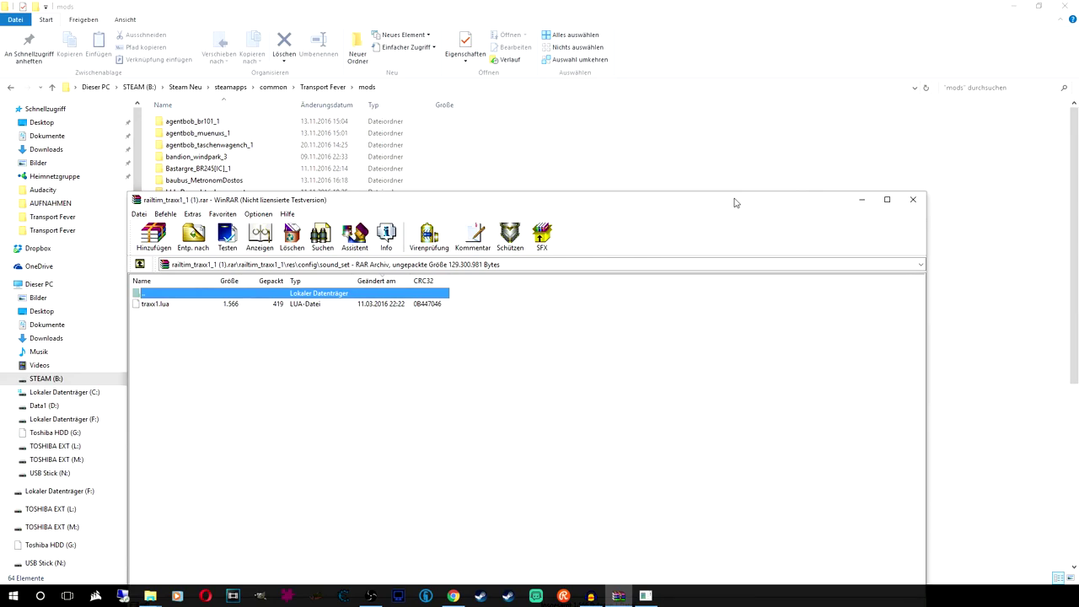
click(913, 200)
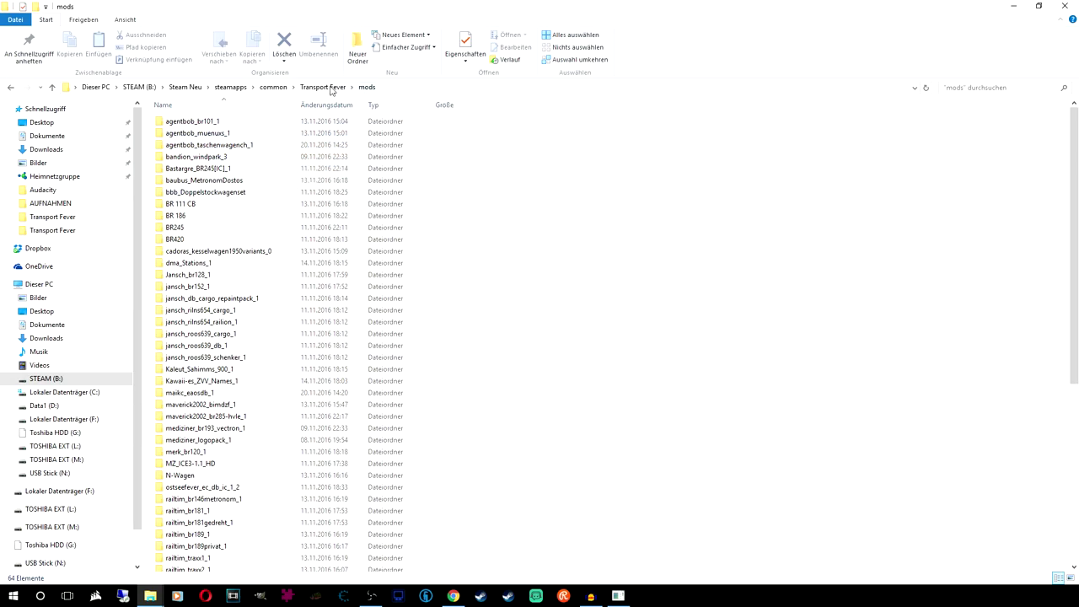
click(139, 87)
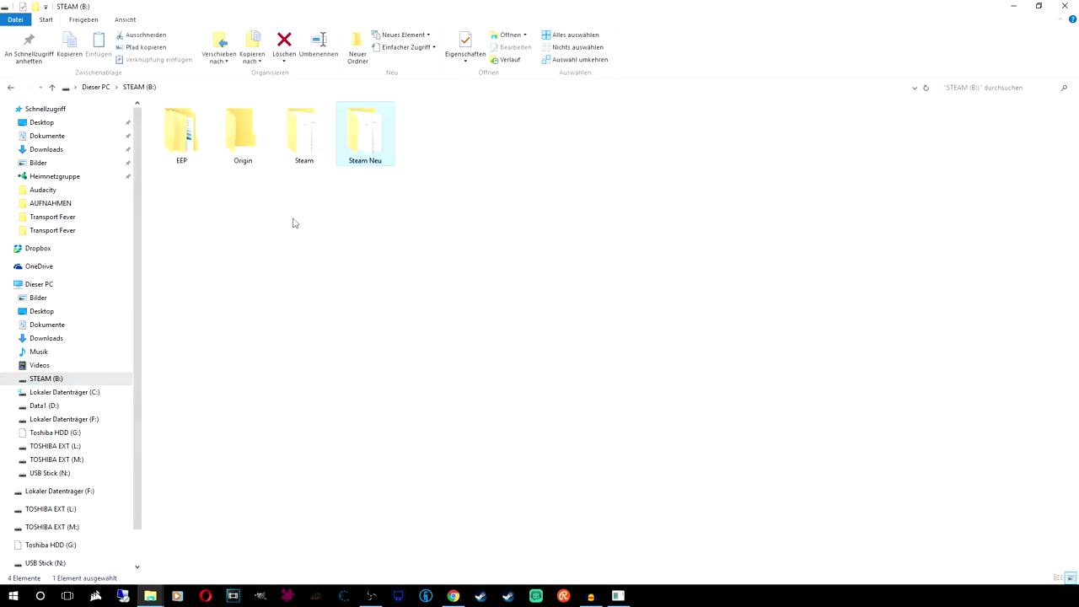
double_click(365, 152)
double_click(191, 336)
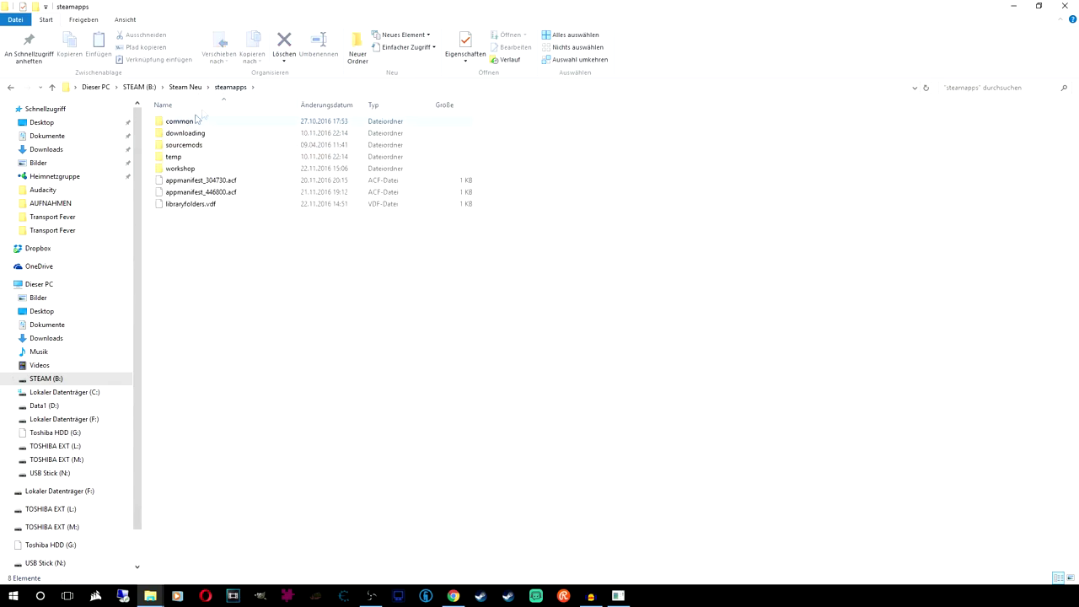
double_click(208, 126)
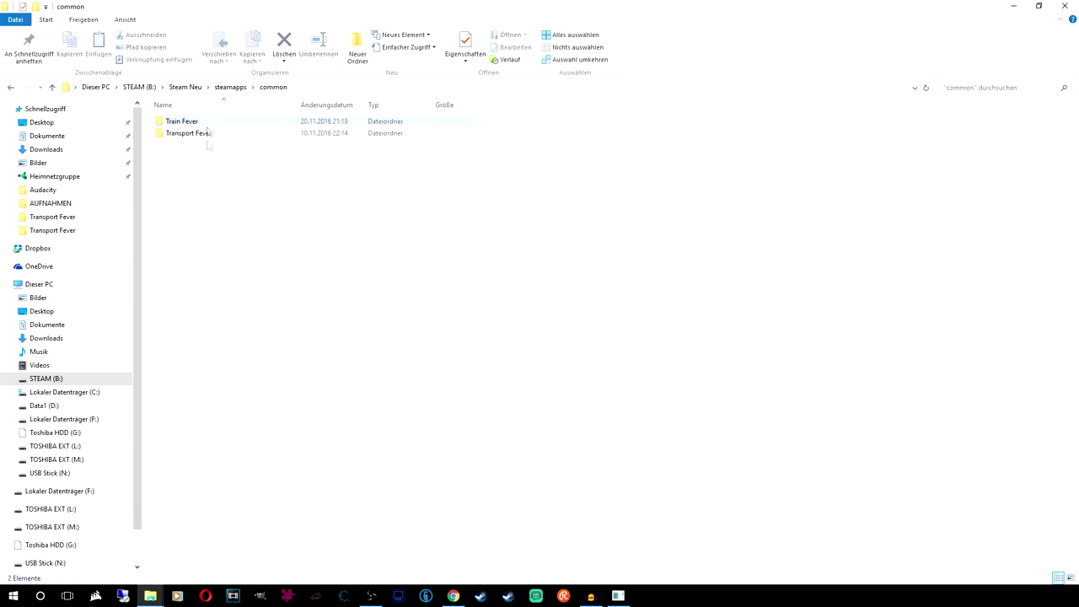
double_click(196, 136)
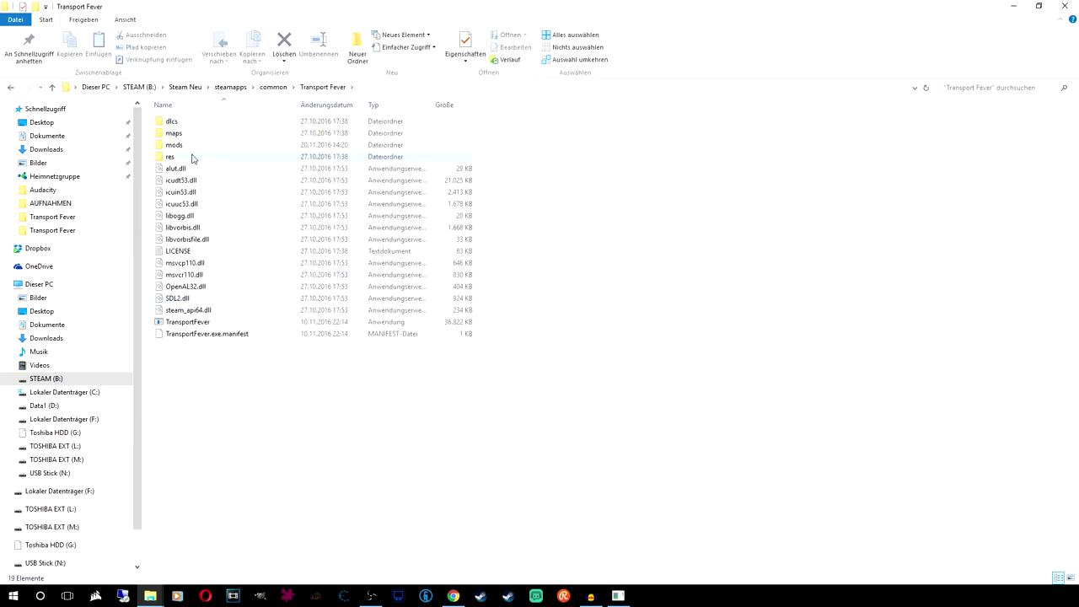
Open base_config.lua from the res\config folder in Notepad++ and locate its game.config.cargotypes block
double_click(192, 158)
click(205, 148)
double_click(206, 148)
right_click(202, 275)
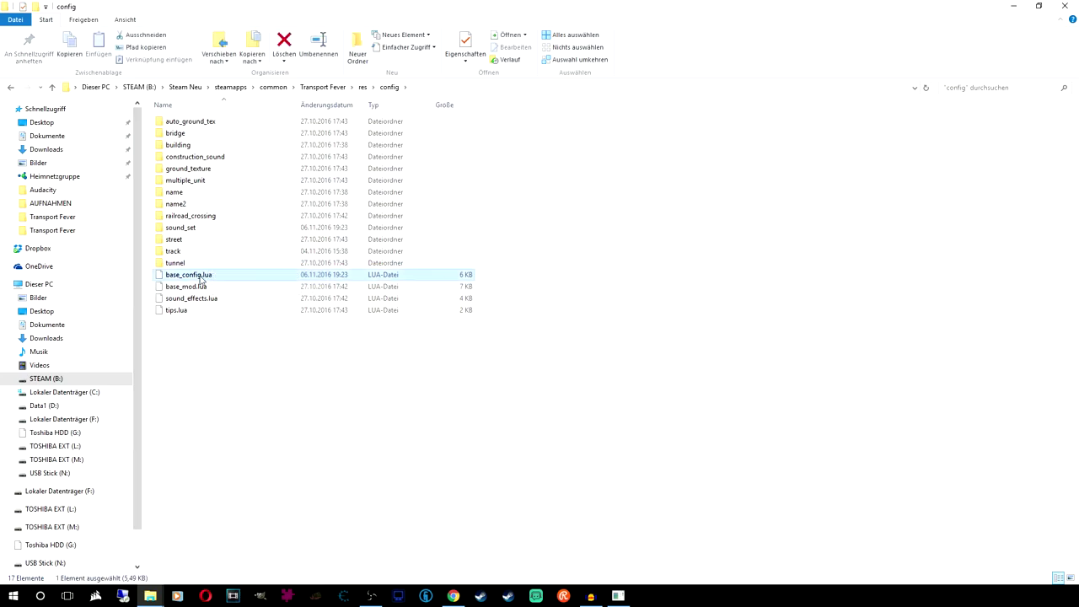
click(224, 297)
scroll(240, 385, down, 1)
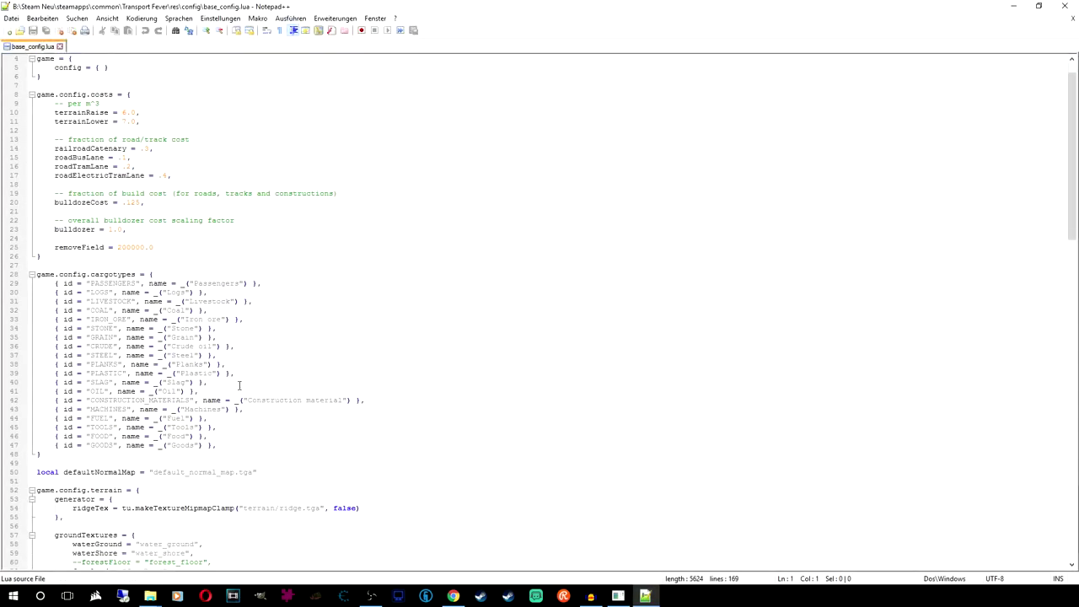
Go through the cargo type entries from PASSENGERS to CONSTRUCTION_MATERIALS, highlighting individual ids without editing them
drag(219, 444, 37, 283)
click(217, 285)
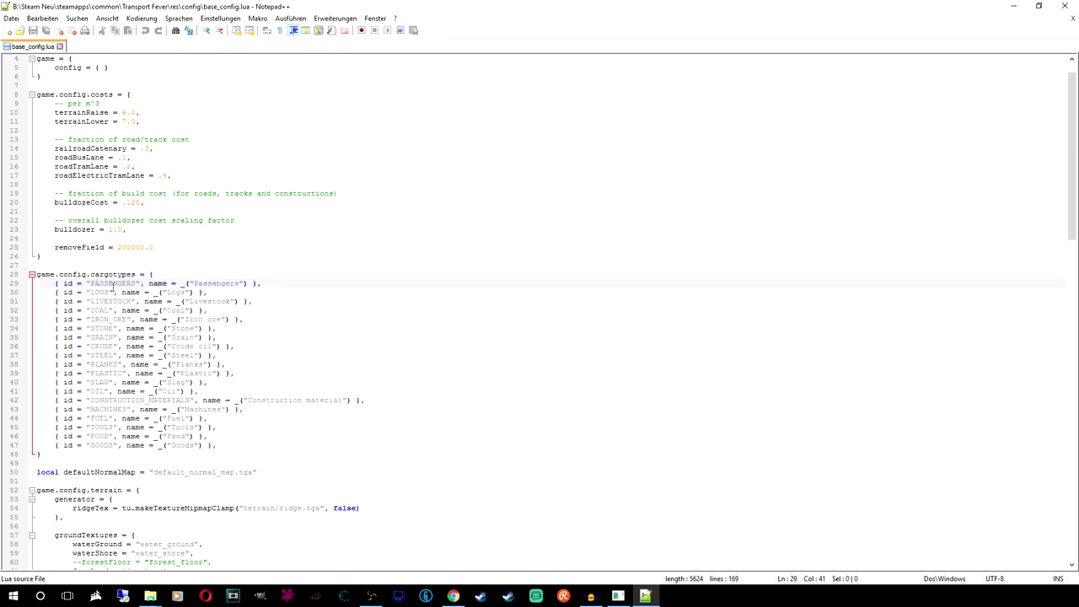
drag(88, 283, 136, 285)
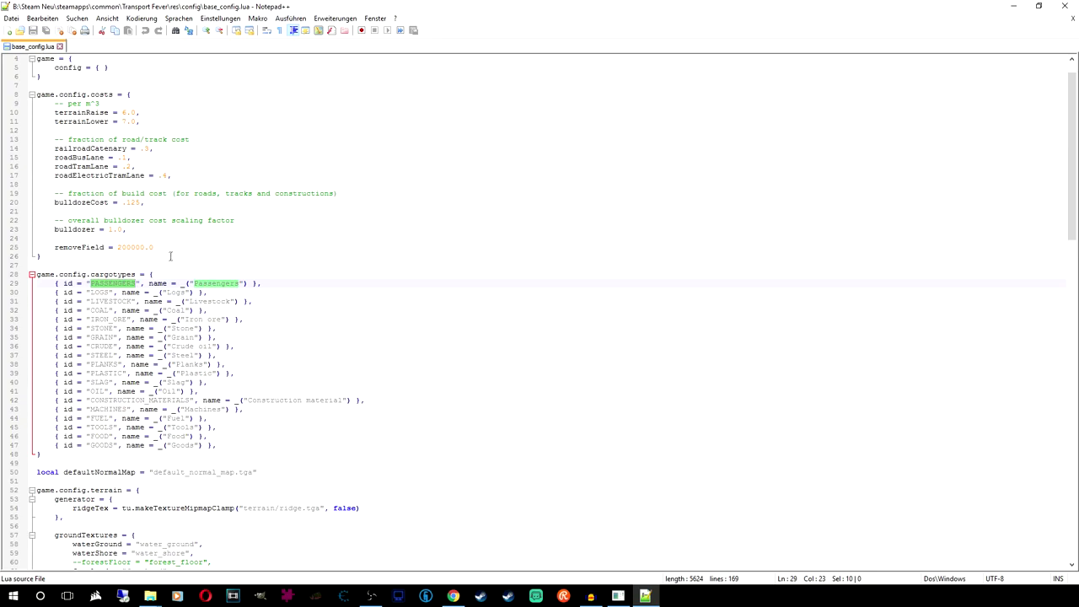
drag(91, 293, 142, 301)
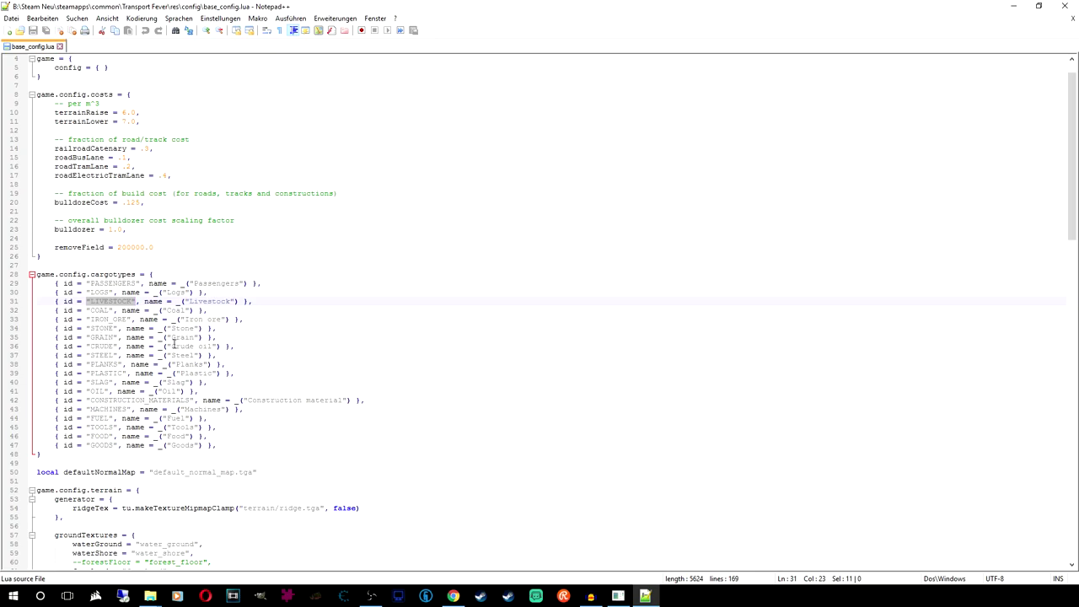
drag(171, 345, 215, 351)
double_click(99, 358)
mouse_move(96, 364)
mouse_down()
mouse_move(123, 364)
mouse_move(101, 381)
mouse_up()
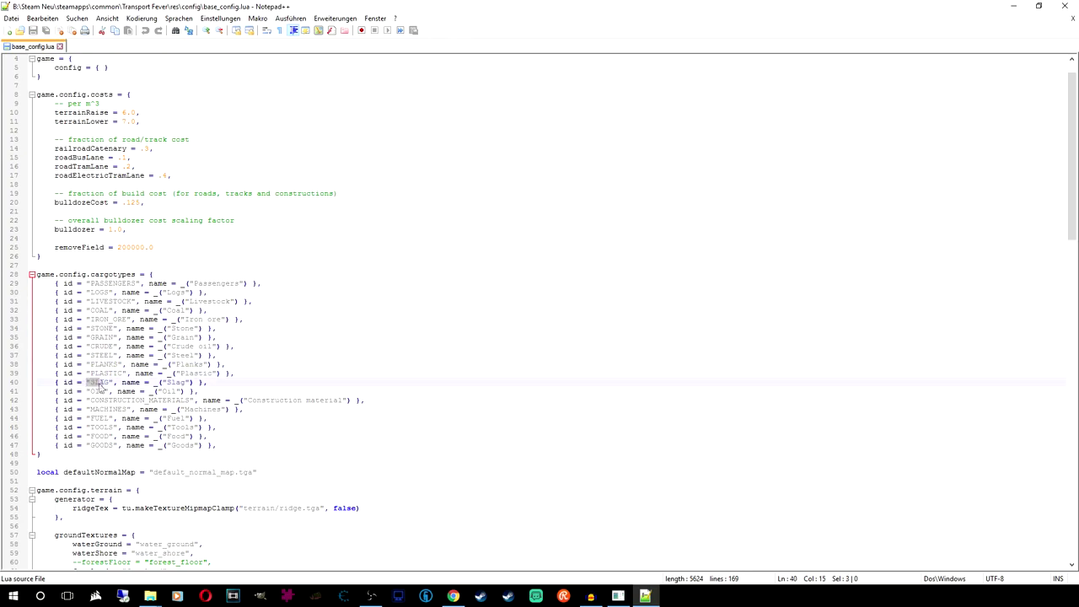
right_click(173, 385)
click(335, 373)
click(91, 382)
drag(89, 400, 194, 401)
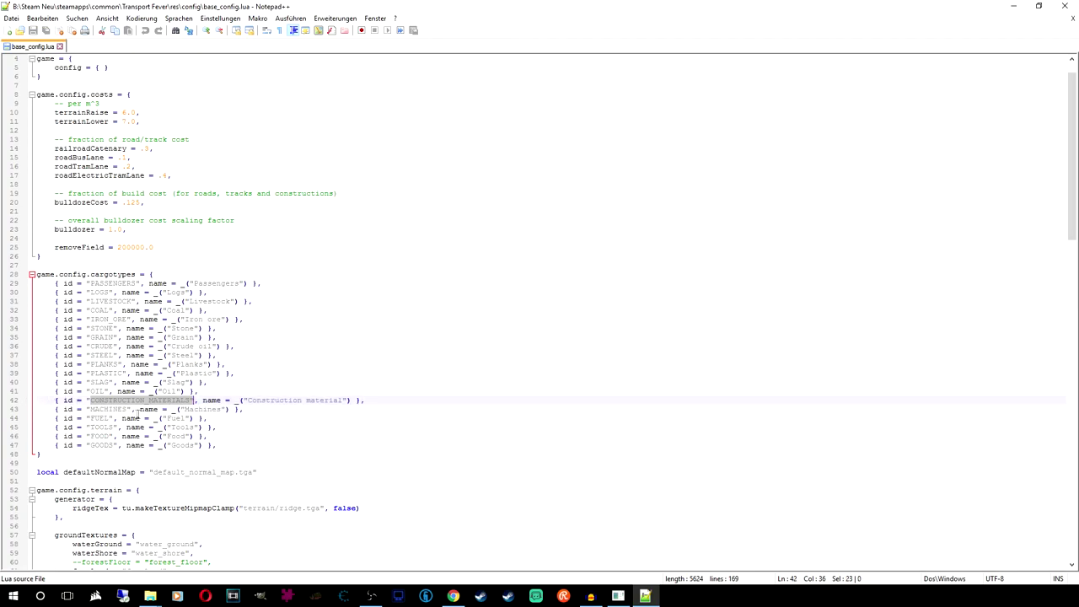
Go through the remaining cargo type entries from MACHINES to GOODS, and close base_config.lua
click(89, 409)
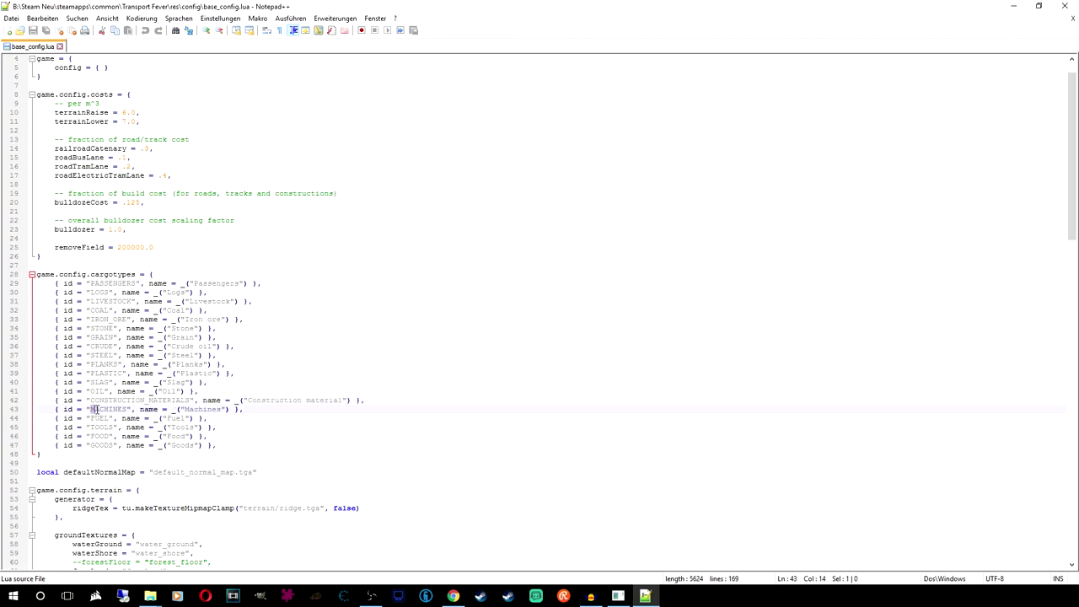
drag(96, 409, 127, 409)
drag(39, 418, 115, 320)
drag(110, 447, 91, 446)
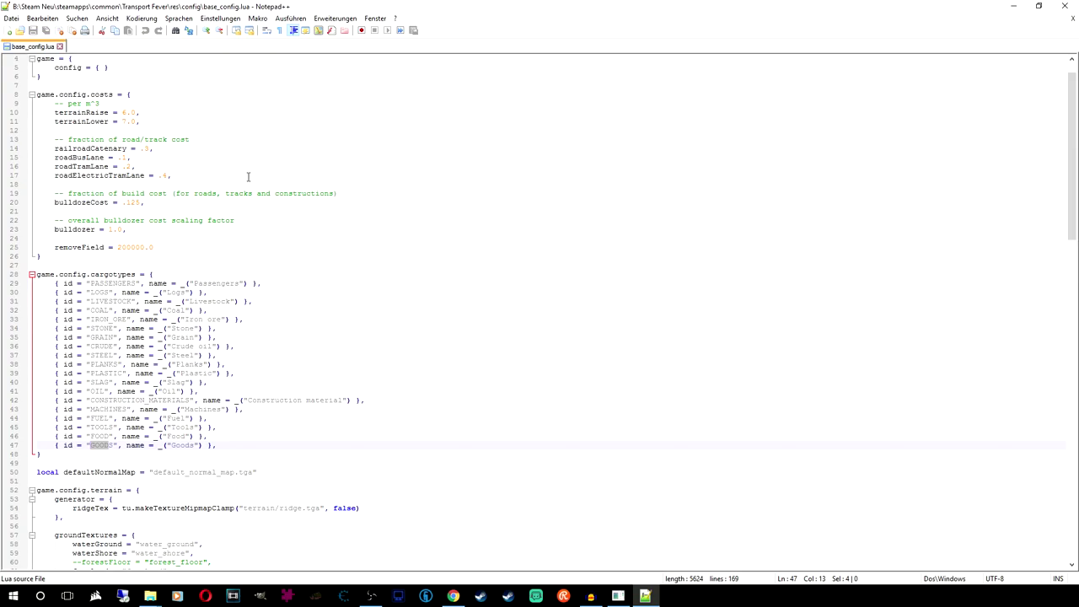
double_click(108, 436)
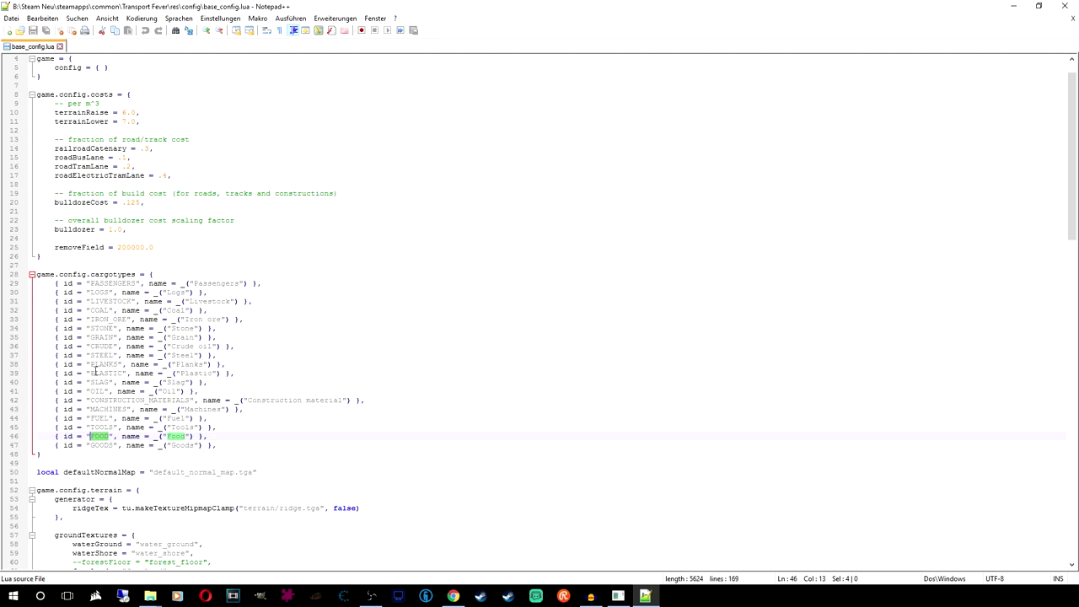
right_click(146, 323)
click(344, 246)
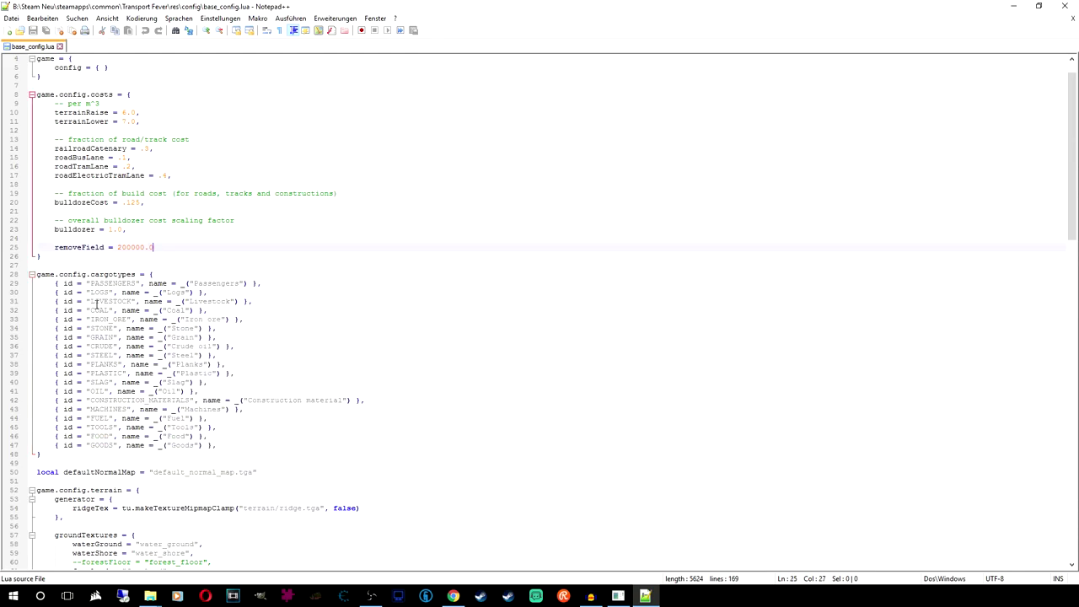
click(1066, 7)
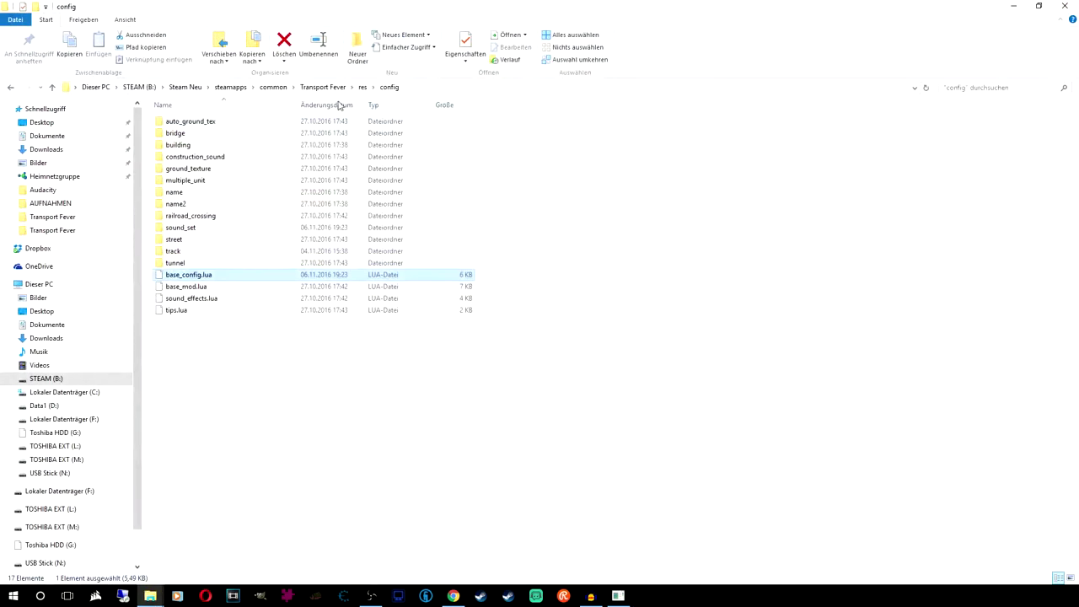
Retrace the path from the STEAM (B:) drive through Steam Neu\steamapps\common\Transport Fever to the mods folder
click(140, 89)
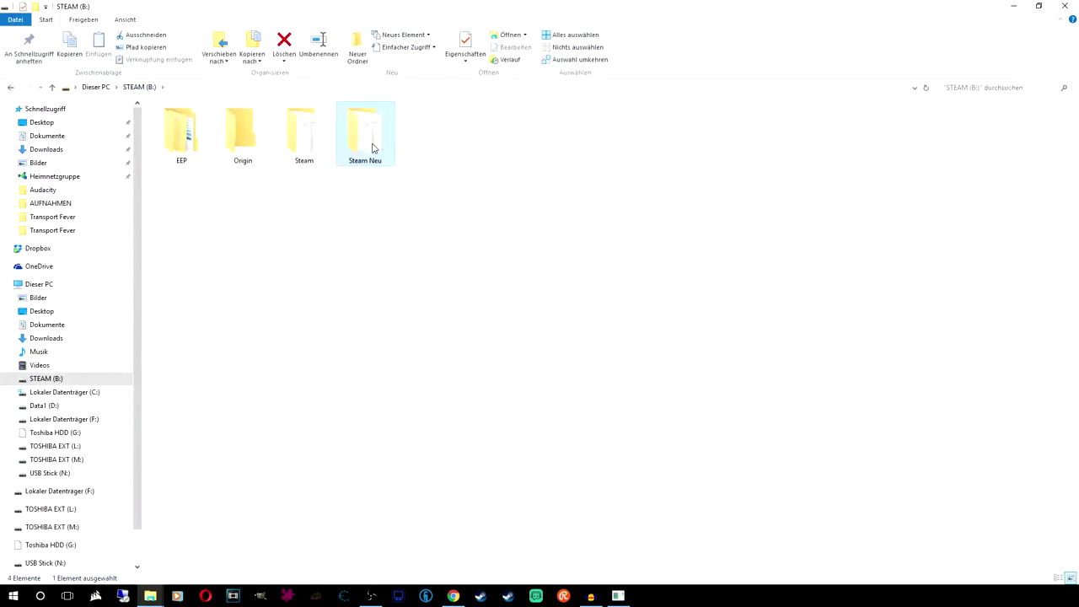
double_click(372, 150)
double_click(200, 334)
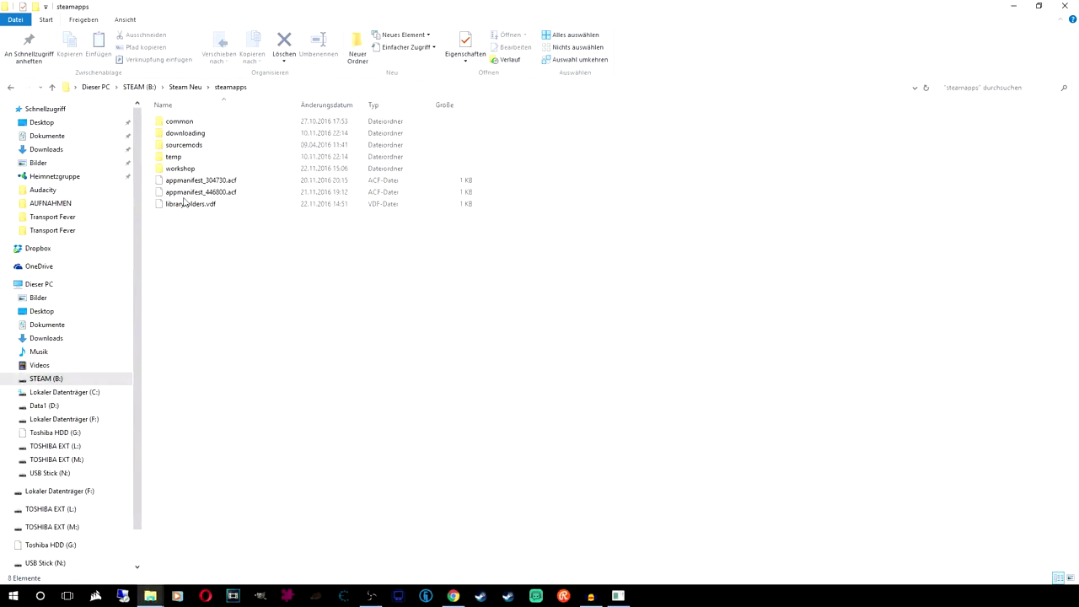
double_click(182, 121)
double_click(186, 135)
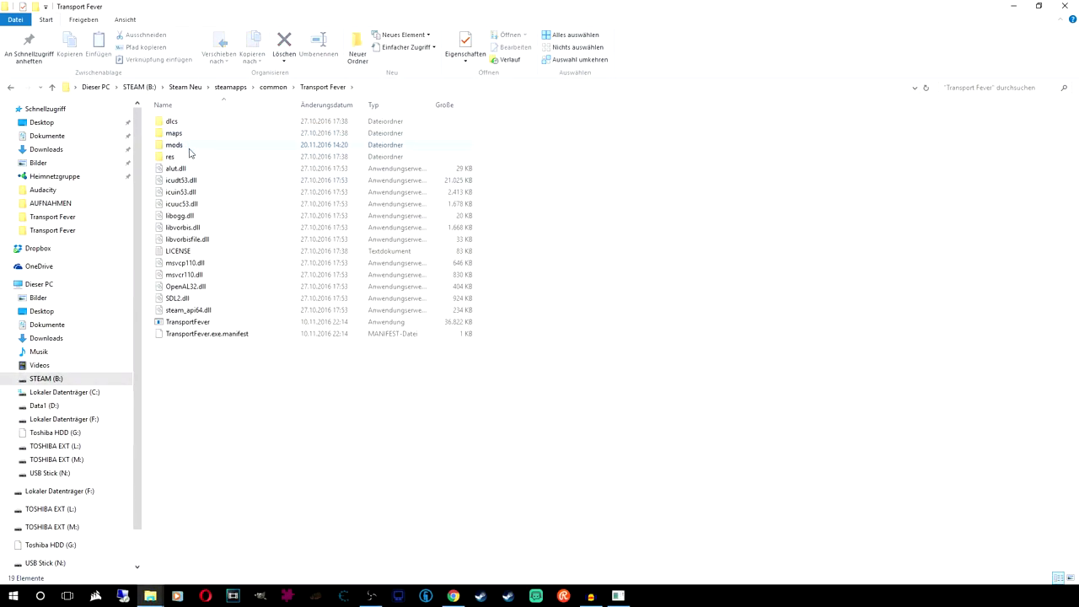
double_click(184, 145)
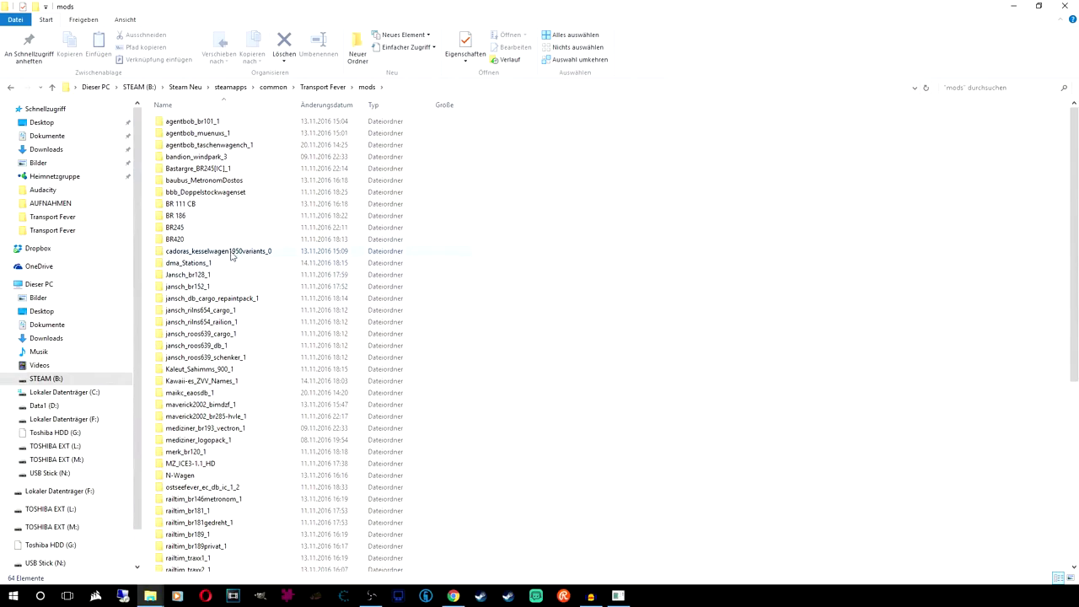
scroll(269, 287, down, 7)
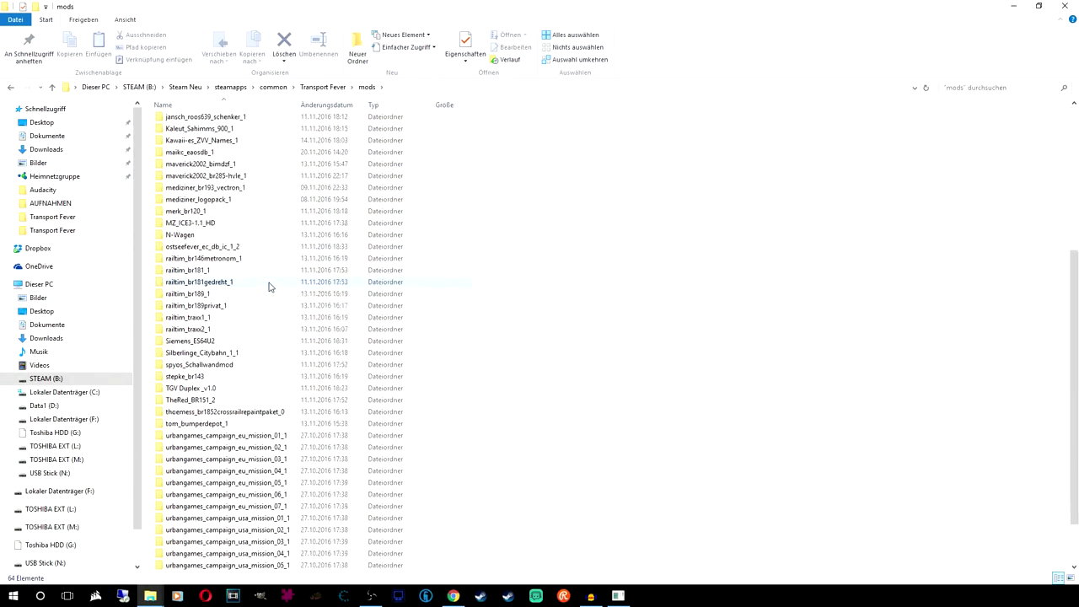
scroll(269, 286, up, 7)
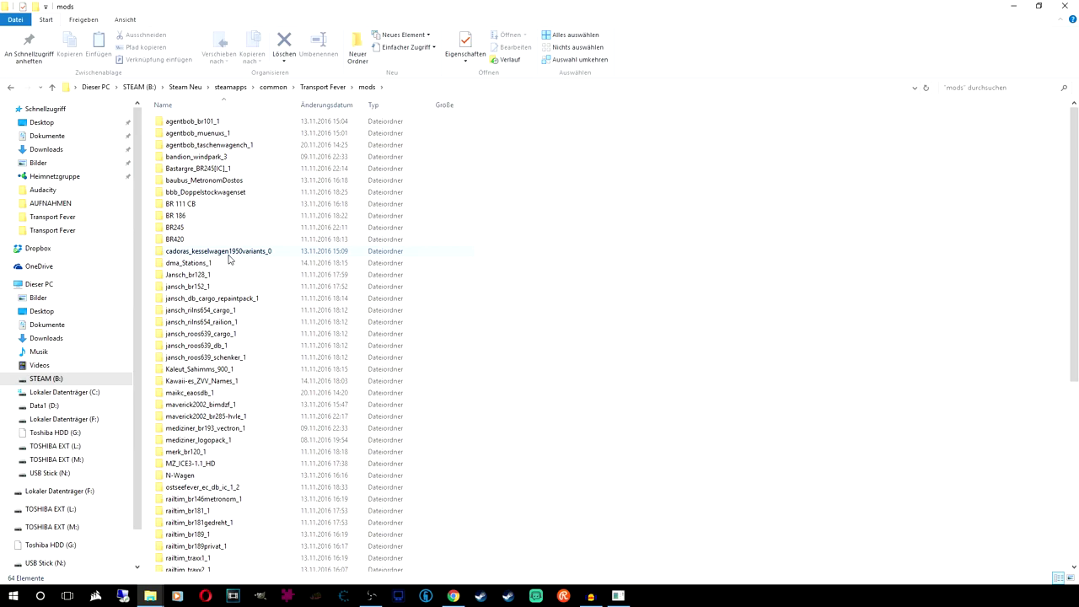
double_click(225, 300)
double_click(220, 126)
double_click(200, 121)
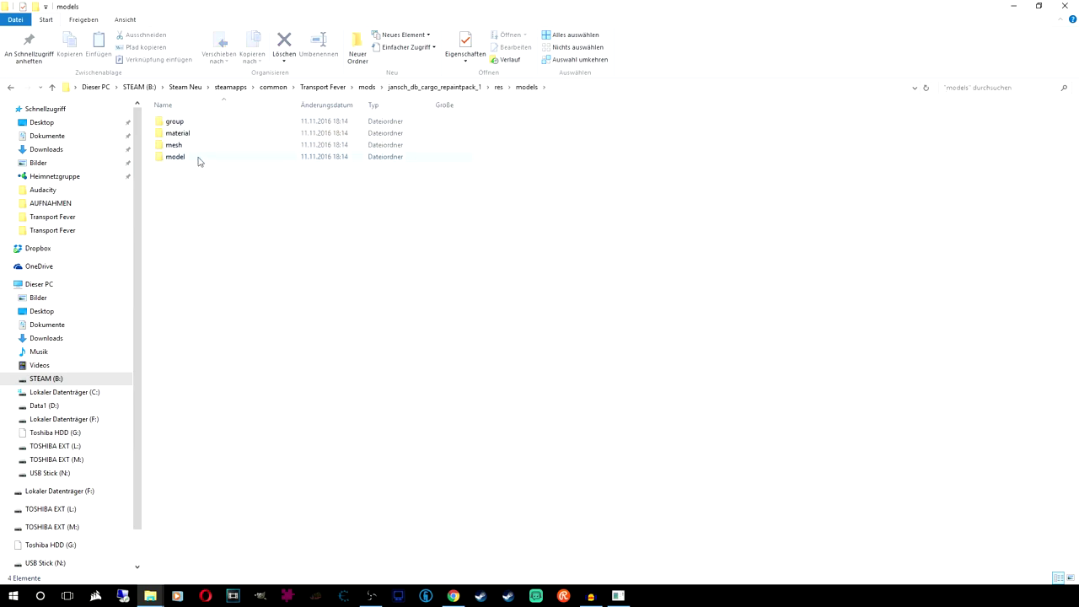
click(366, 88)
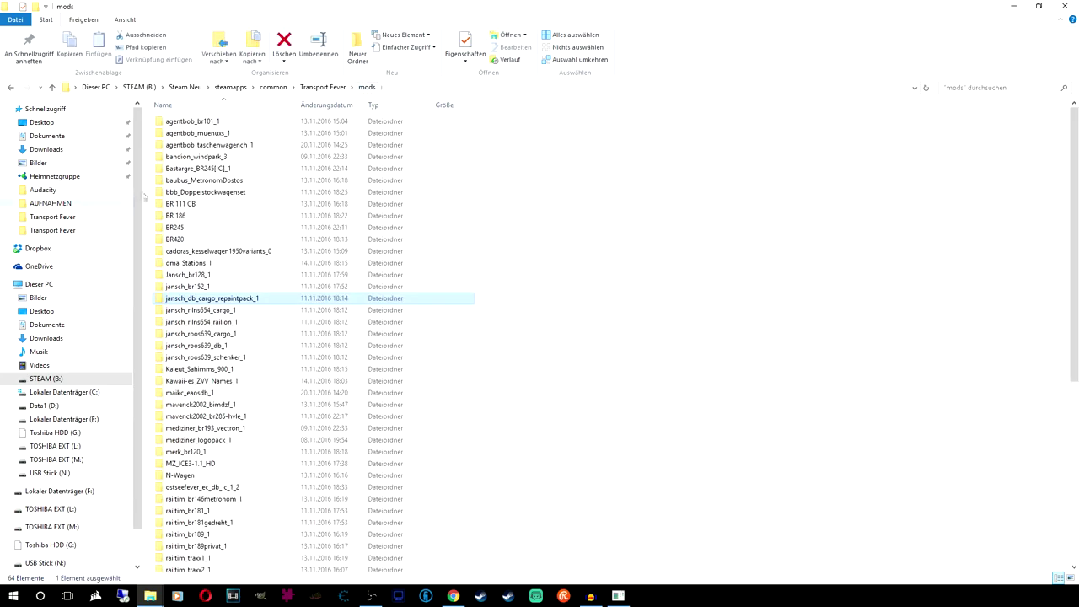
Open the jansch_db_cargo_repaintpack_1 mod and go down through res\models\model\vehicle to the waggon folder
double_click(175, 305)
double_click(187, 127)
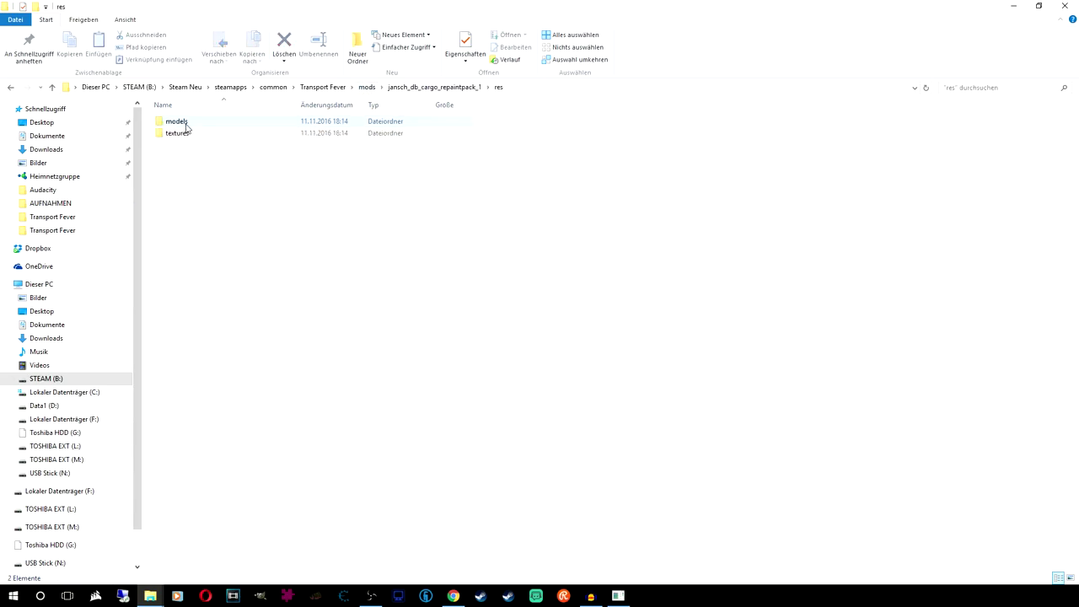
double_click(188, 124)
double_click(191, 156)
double_click(186, 124)
double_click(188, 125)
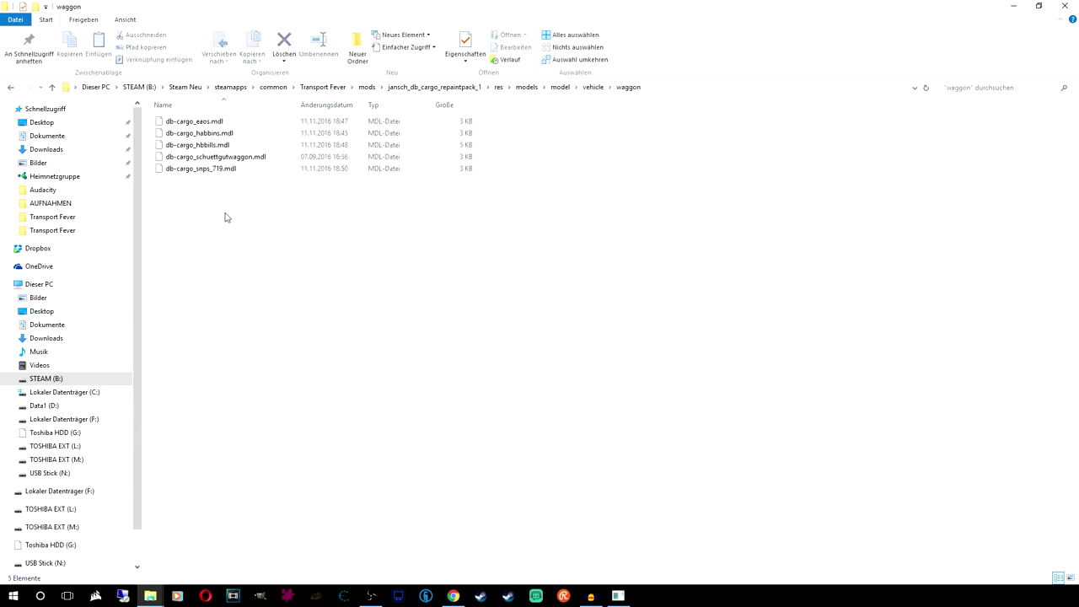
Open db-cargo_habbins.mdl in Notepad++ with the window maximized, and locate its metadata block
click(208, 133)
right_click(209, 133)
click(253, 149)
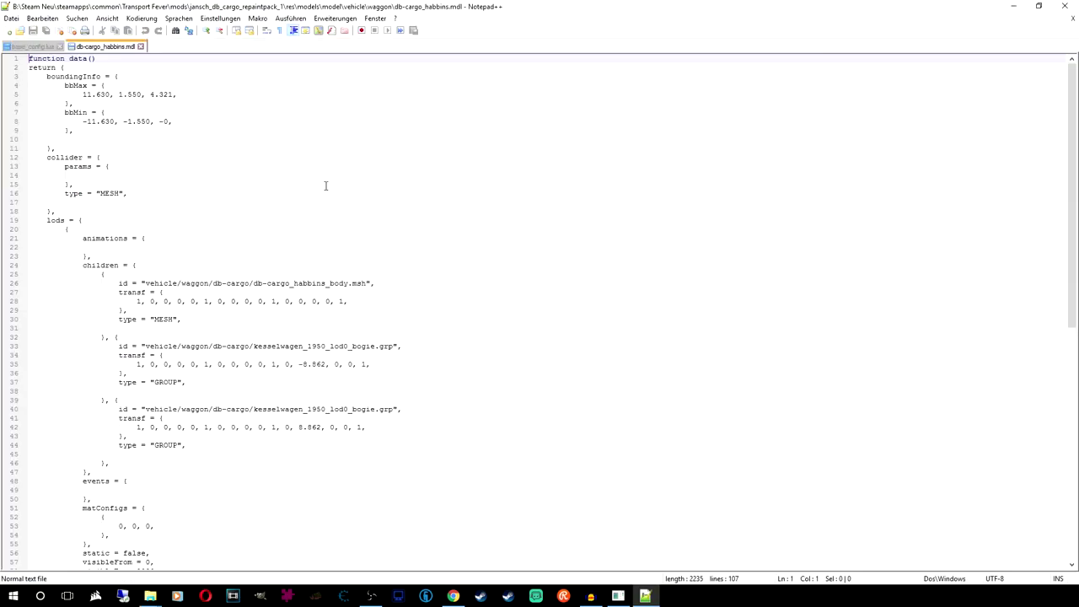
double_click(551, 8)
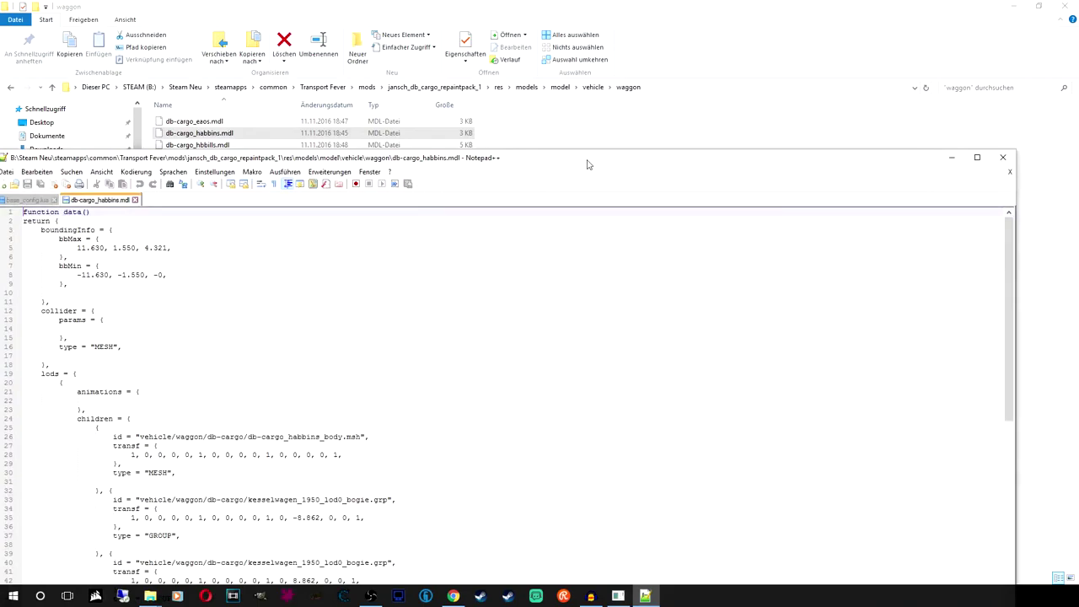
drag(588, 163, 631, 5)
scroll(55, 169, down, 16)
scroll(130, 193, down, 1)
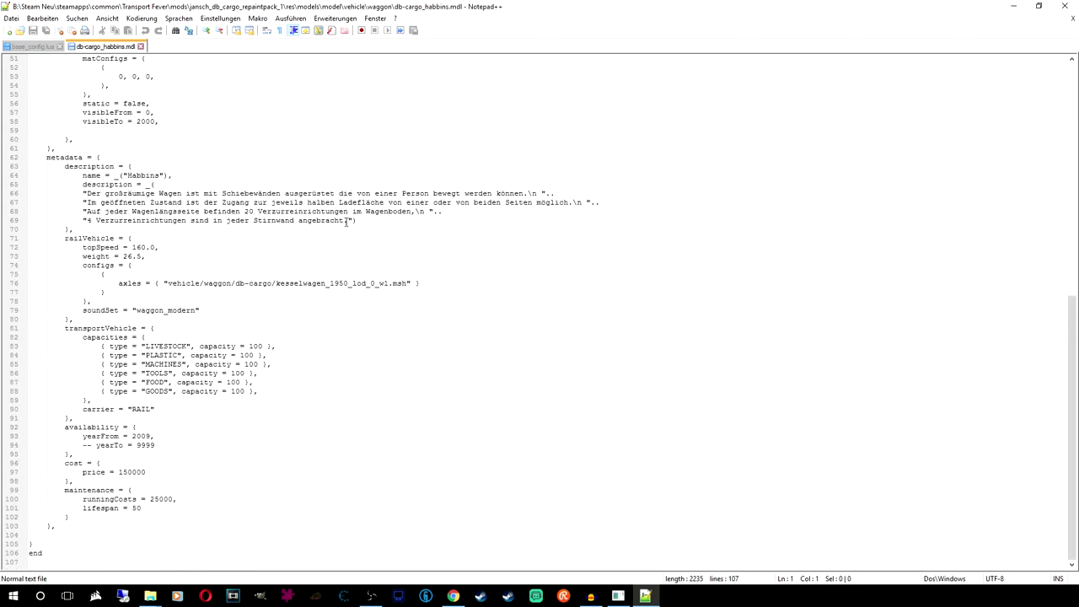
Go through the railVehicle block of the Habbins wagon, highlighting its topSpeed line and the soundSet value without editing them
drag(66, 238, 141, 247)
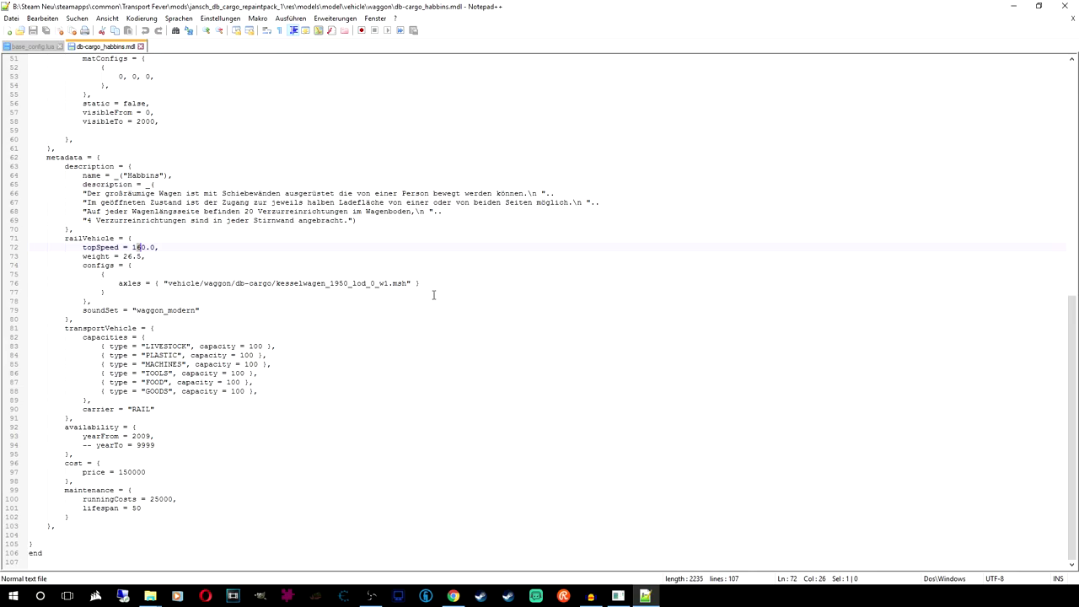
mouse_move(76, 318)
mouse_down()
mouse_move(200, 311)
mouse_move(82, 312)
mouse_up()
drag(199, 310, 136, 308)
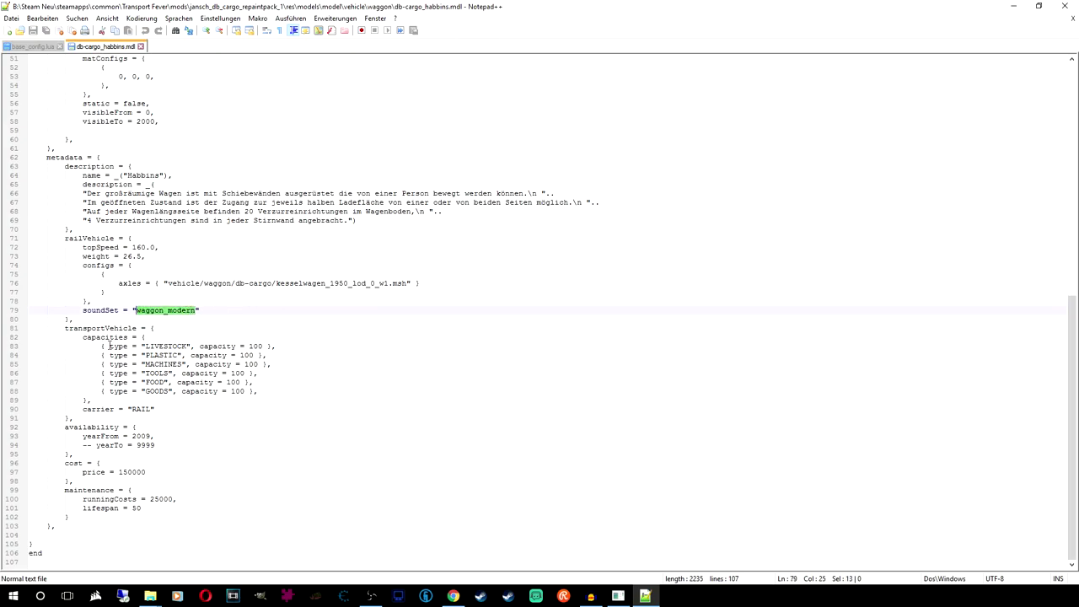
Examine the transportVehicle capacities block, highlighting the entries from LIVESTOCK to GOODS and the LIVESTOCK capacity value
drag(65, 328, 152, 329)
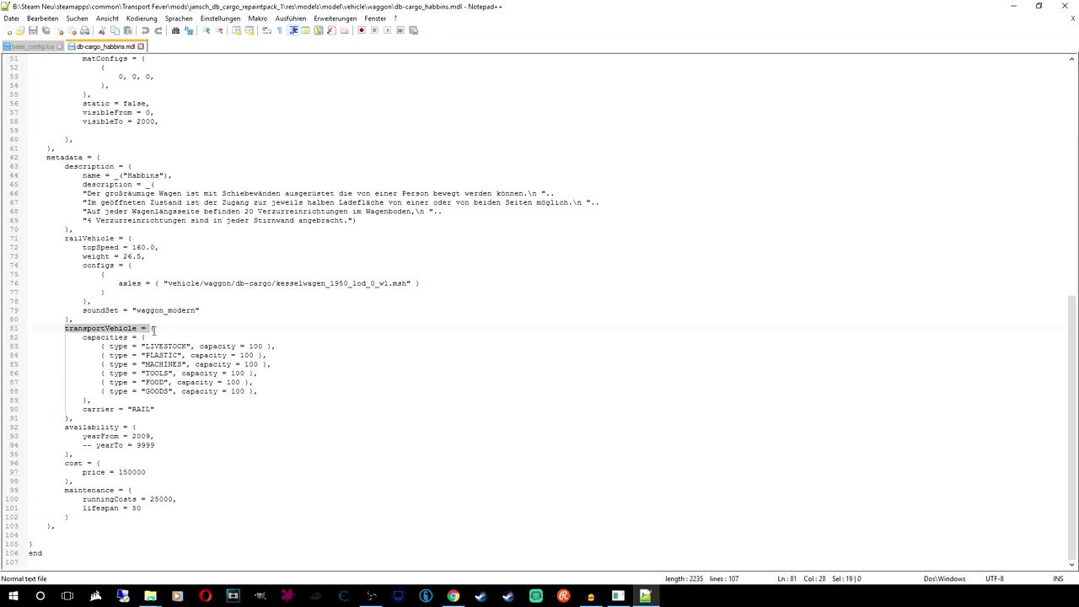
drag(82, 337, 152, 337)
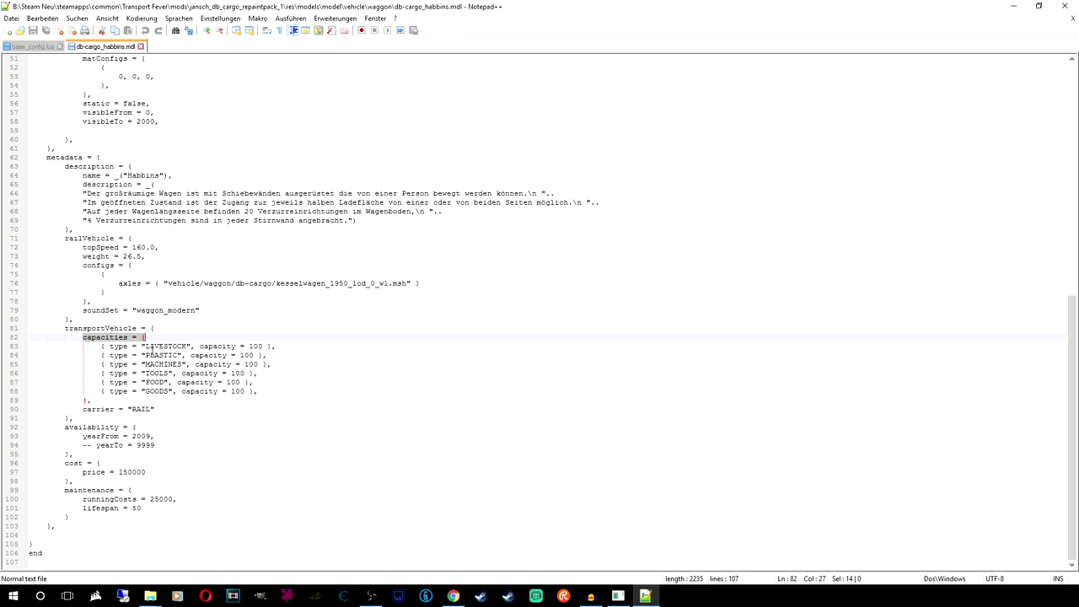
drag(145, 347, 189, 347)
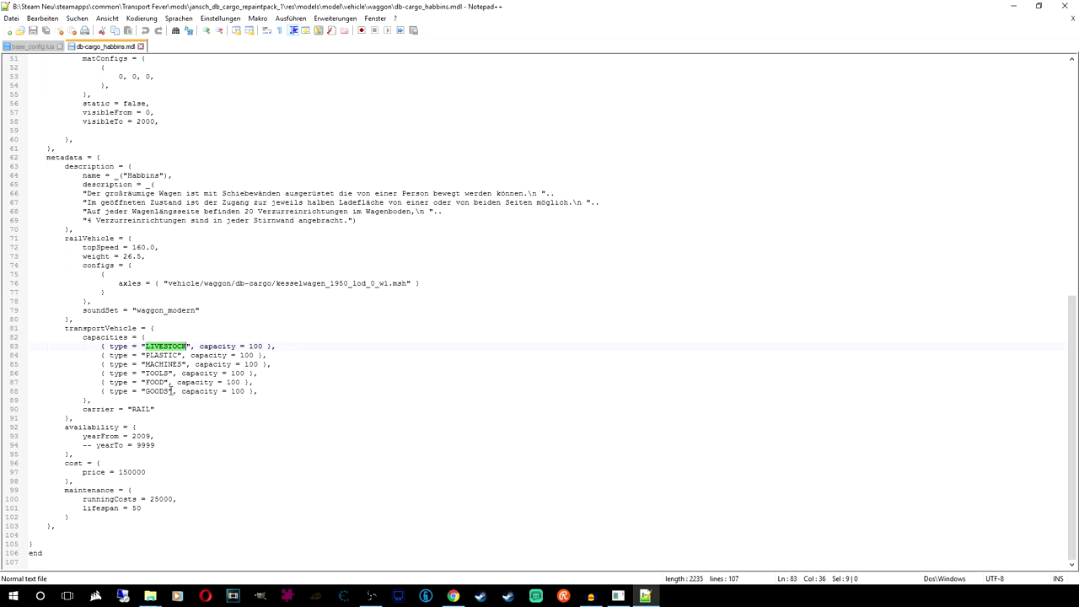
drag(101, 346, 252, 392)
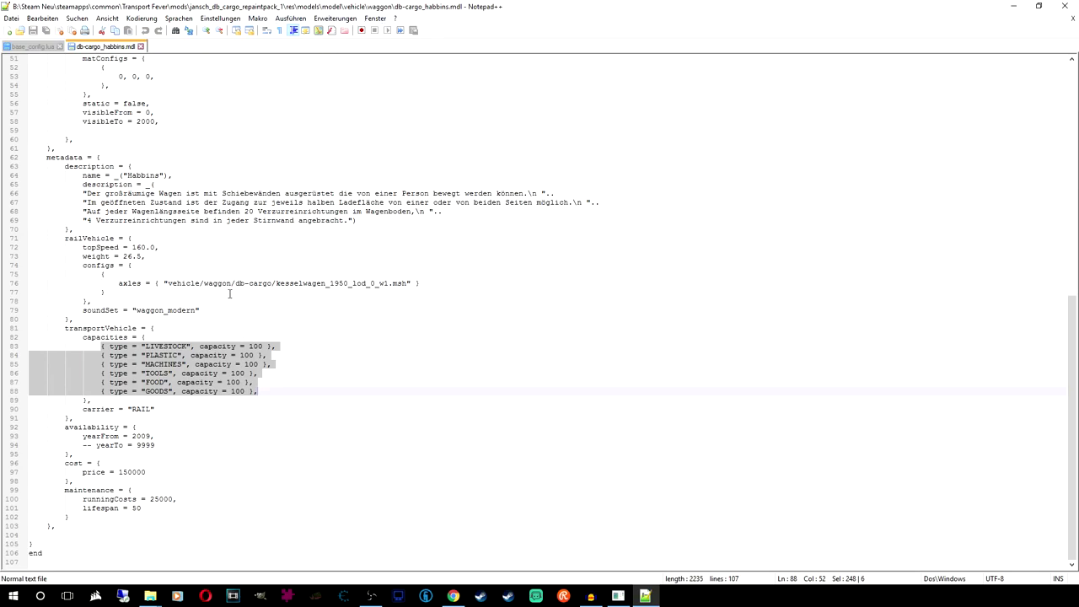
click(201, 346)
double_click(255, 346)
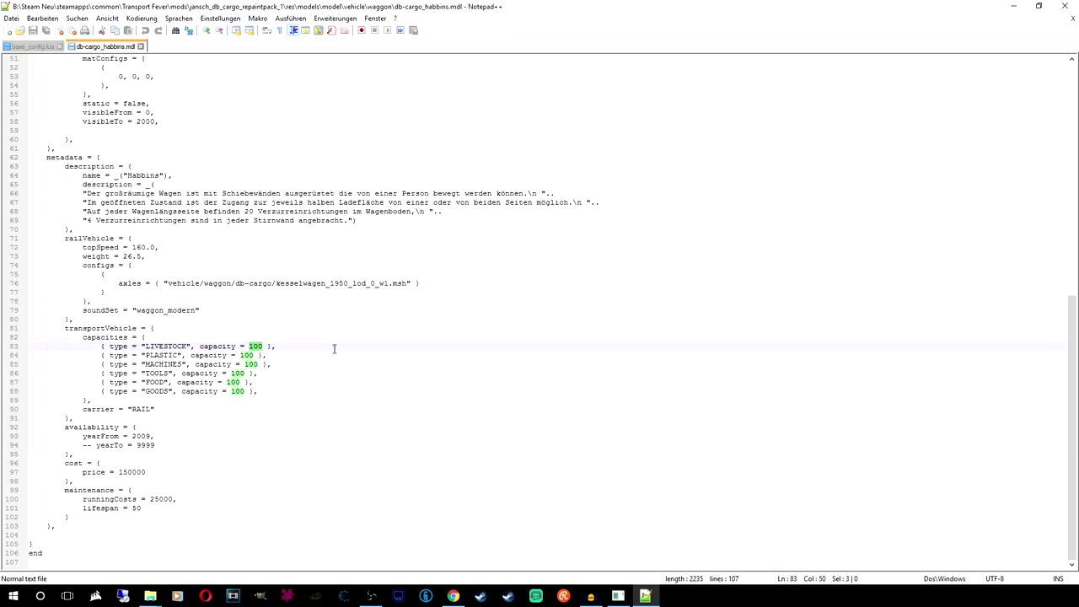